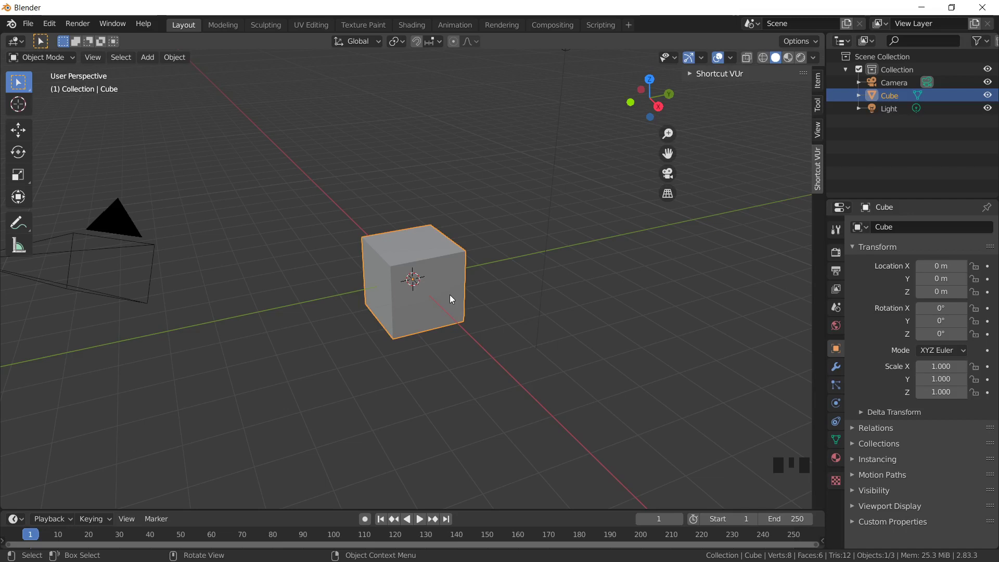
Delete the default cube and add a Bezier curve in its place
{"action": "key", "text": "Delete"}
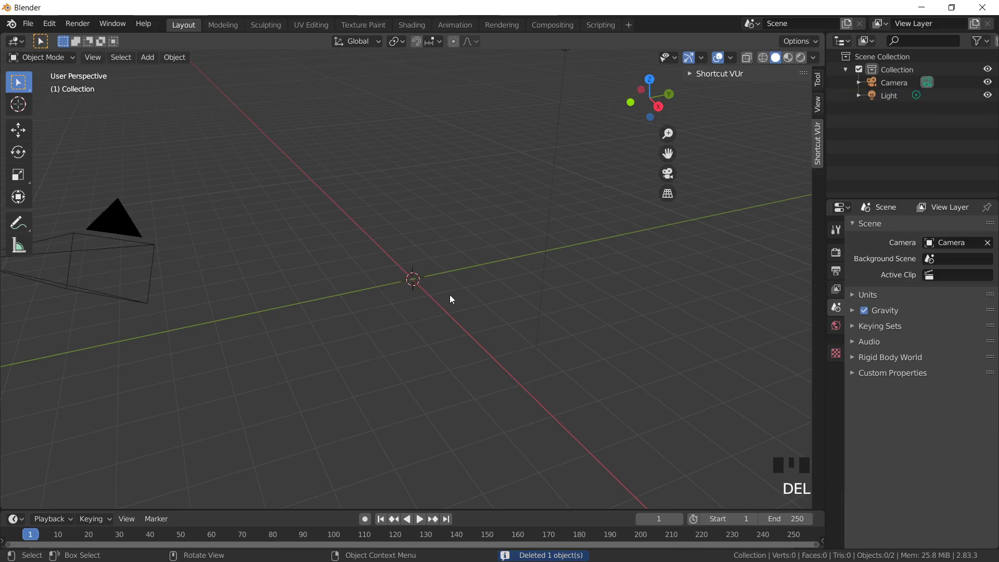
{"action": "key", "text": "shift+a"}
{"action": "mouse_move", "coordinate": [462, 283]}
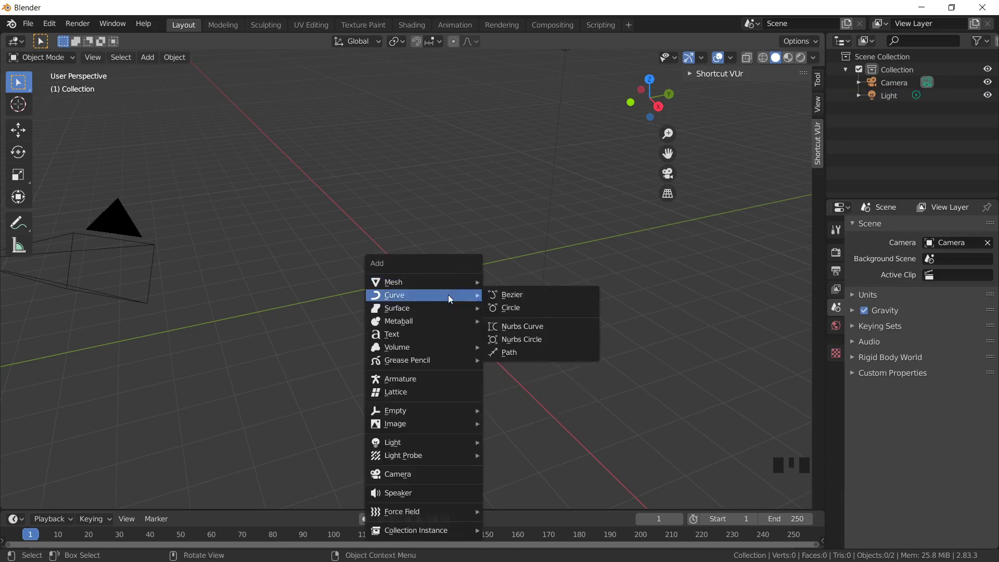
{"action": "left_click", "coordinate": [511, 295]}
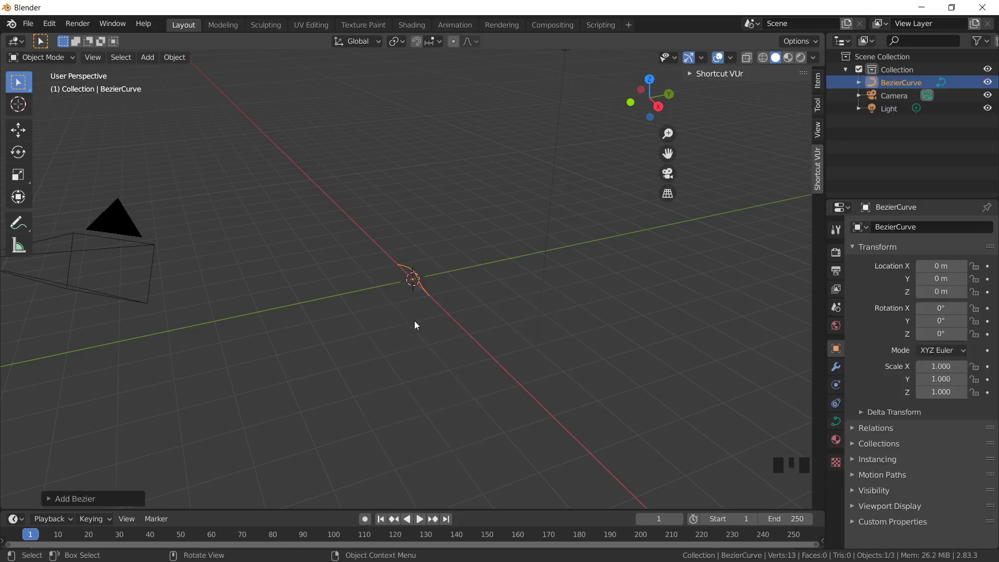
Rotate the Bezier curve 90 degrees about the Y axis so it stands upright
{"action": "scroll", "coordinate": [417, 318], "scroll_direction": "up", "scroll_amount": 3}
{"action": "middle_click_drag", "start_coordinate": [420, 314], "coordinate": [440, 294]}
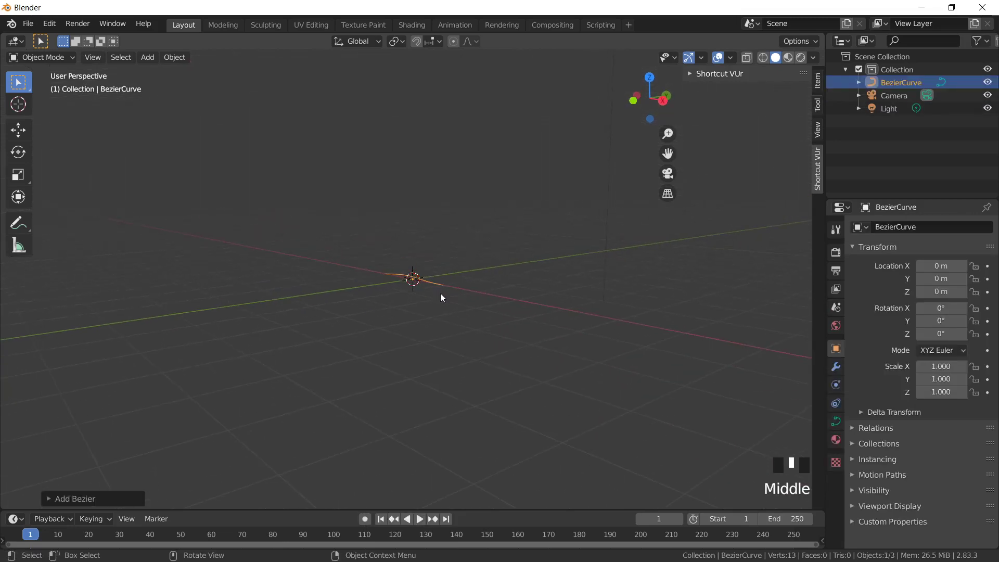
{"action": "scroll", "coordinate": [436, 304], "scroll_direction": "up", "scroll_amount": 5}
{"action": "middle_click_drag", "start_coordinate": [434, 328], "coordinate": [433, 352]}
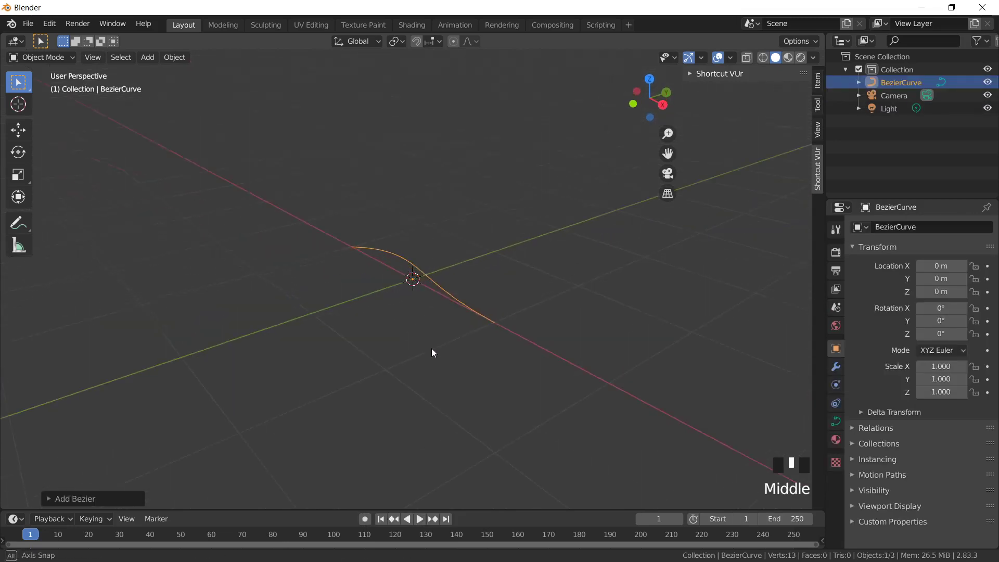
{"action": "scroll", "coordinate": [440, 359], "scroll_direction": "up", "scroll_amount": 1}
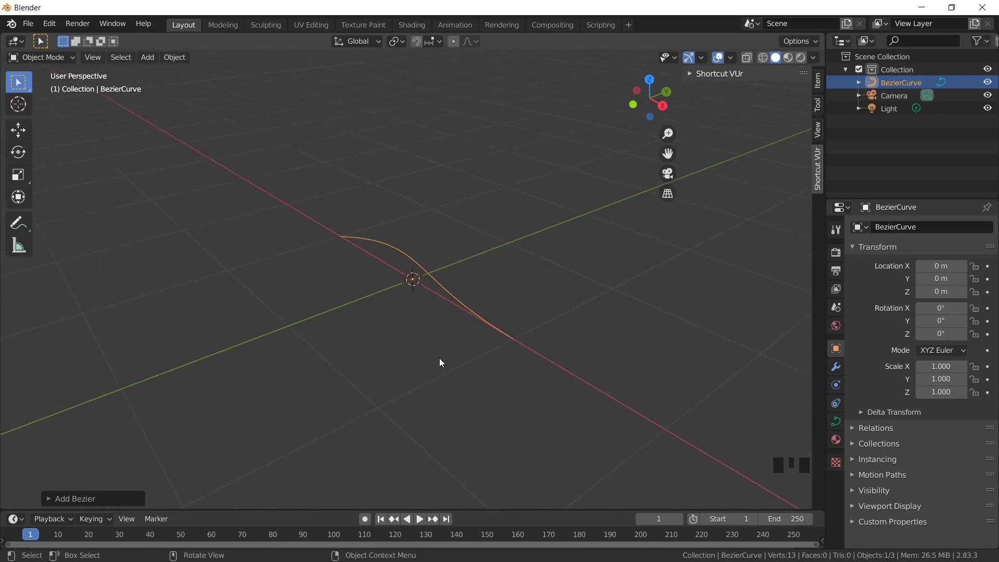
{"action": "key", "text": "r"}
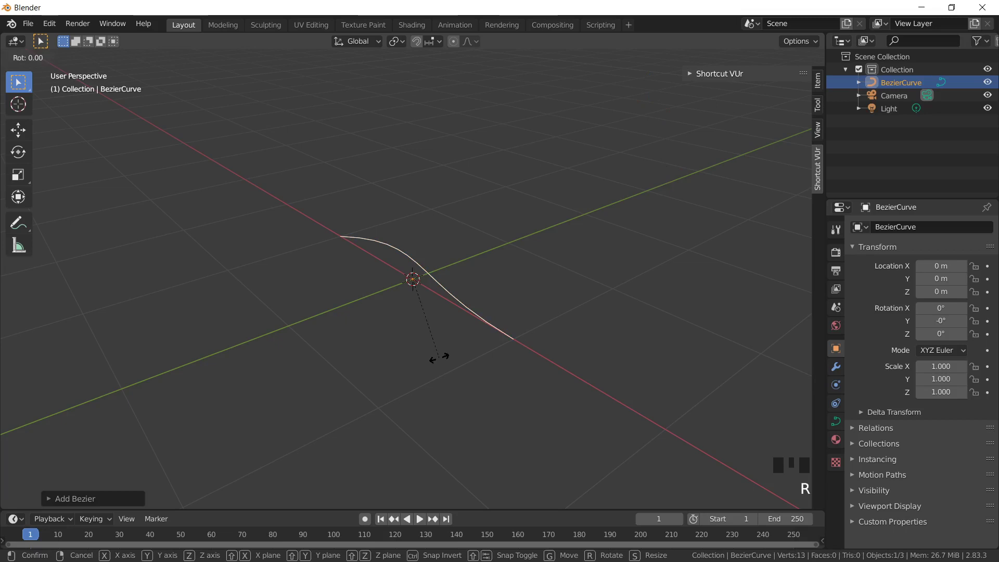
{"action": "type", "text": "y"}
{"action": "type", "text": "90"}
{"action": "key", "text": "Return"}
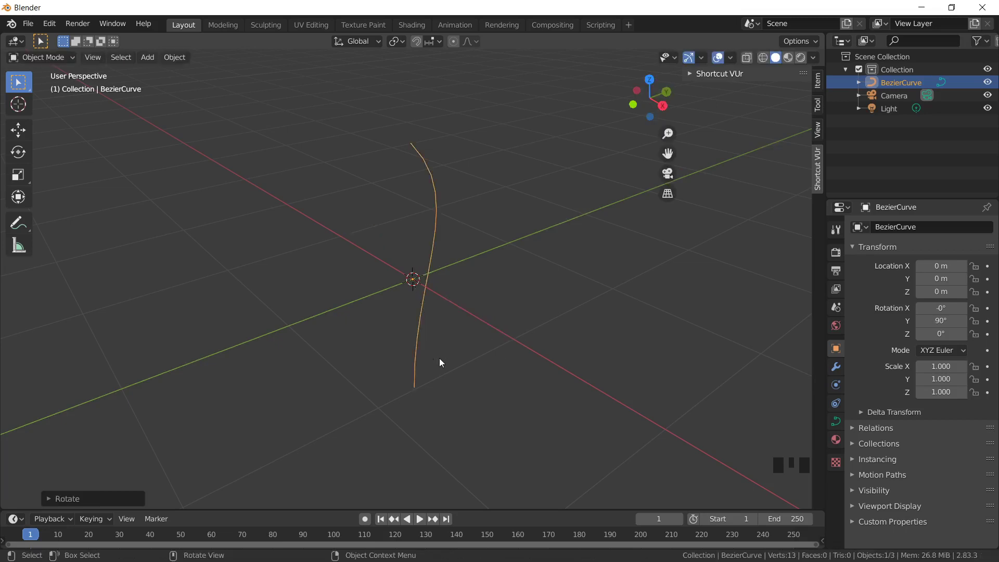
Rotate the upright curve 90 degrees about the global Z axis
{"action": "key", "text": "r"}
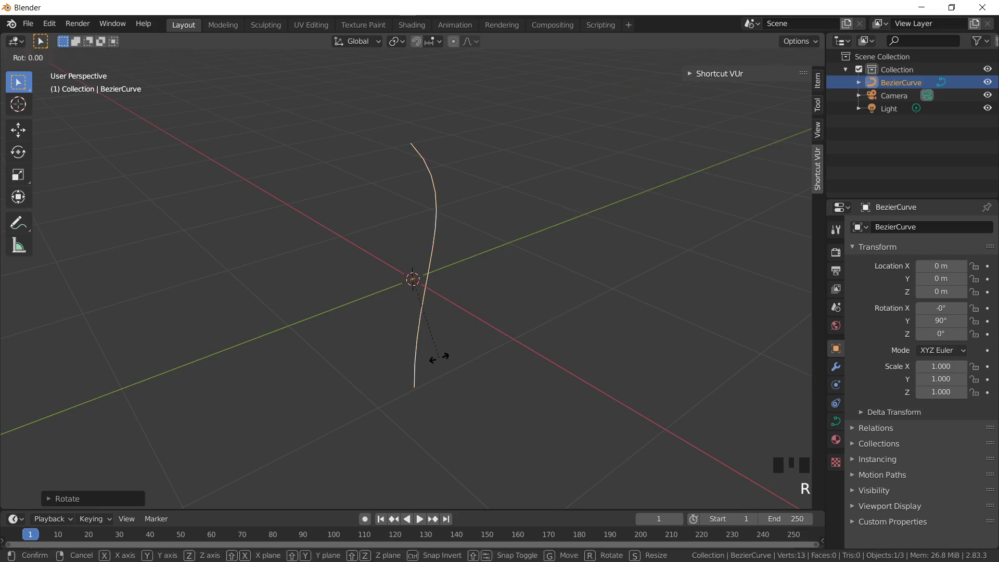
{"action": "type", "text": "x"}
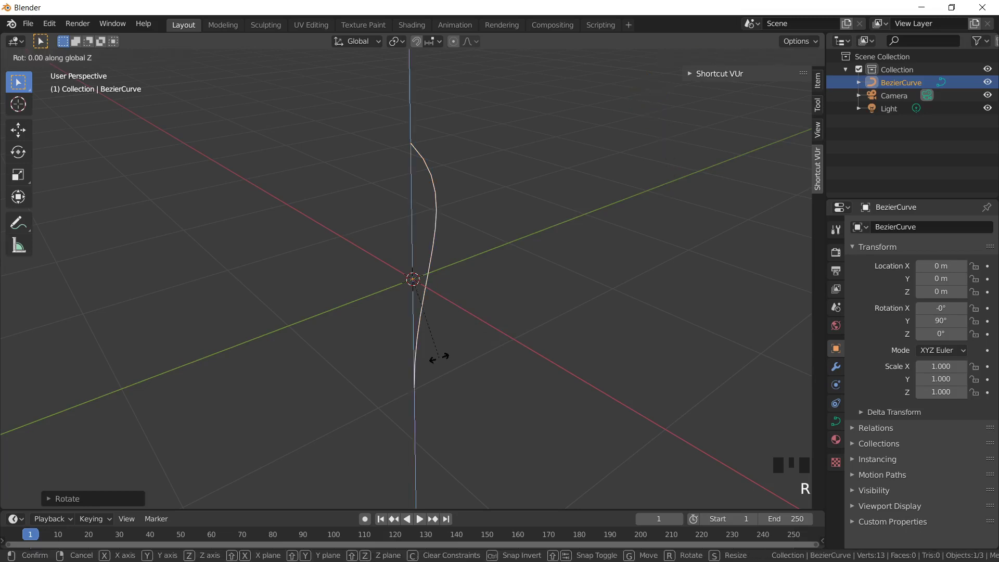
{"action": "type", "text": "-90"}
{"action": "key", "text": "Return"}
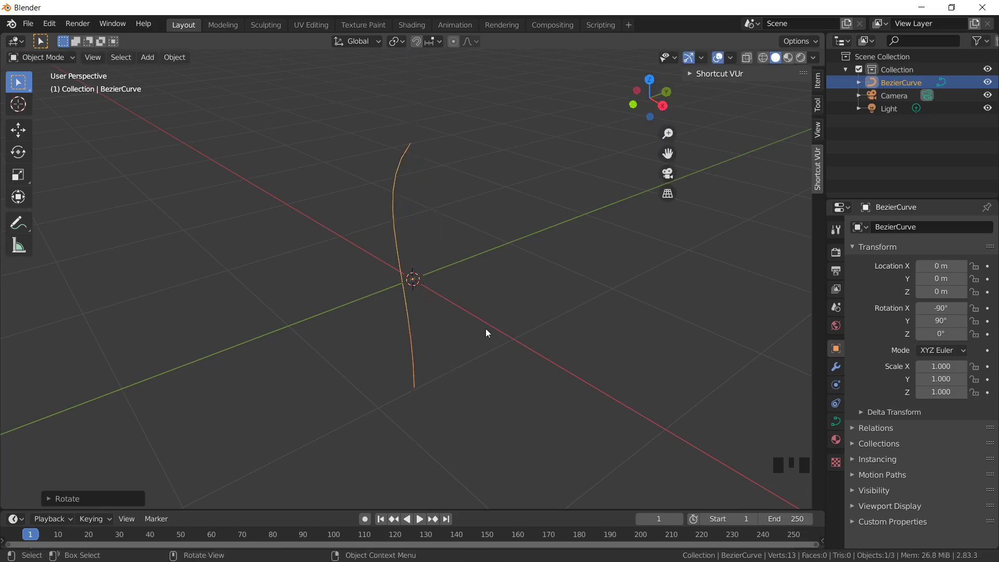
Move the curve up and away from the origin to about X -0.35 m, Y 0.03 m, Z 0.56 m
{"action": "mouse_move", "coordinate": [503, 322]}
{"action": "middle_mouse_down"}
{"action": "mouse_move", "coordinate": [449, 330]}
{"action": "mouse_move", "coordinate": [508, 321]}
{"action": "middle_mouse_up"}
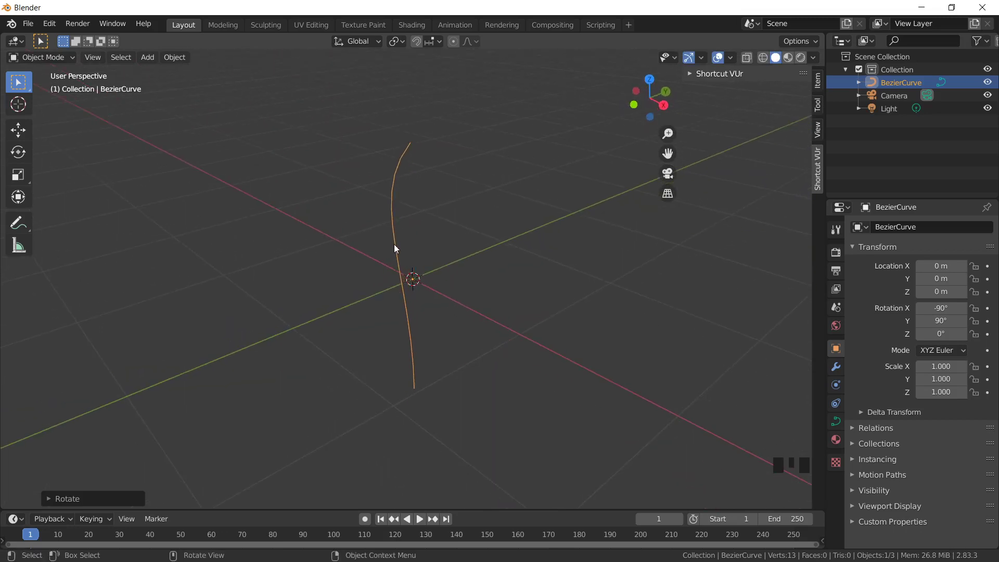
{"action": "key", "text": "g"}
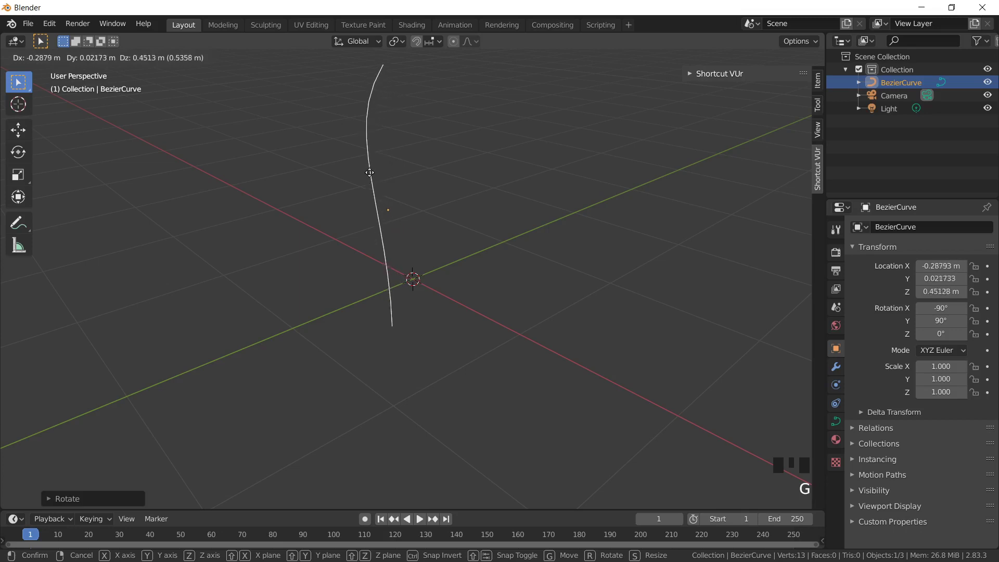
{"action": "left_click", "coordinate": [467, 329]}
Enter Edit Mode on the curve, rotate all its control points slightly and shift them by about 0.03 m
{"action": "middle_click_drag", "start_coordinate": [437, 322], "coordinate": [478, 326]}
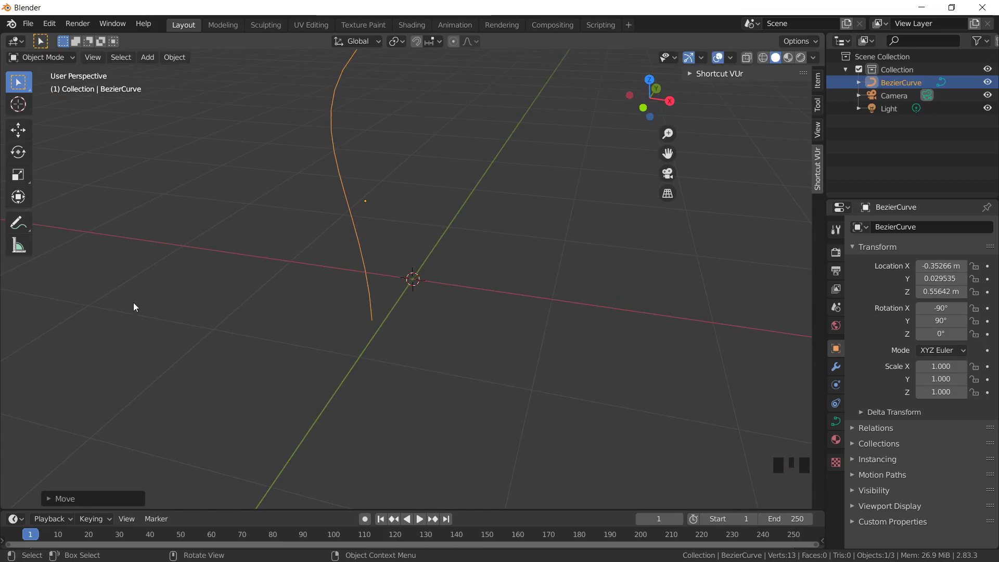
{"action": "key", "text": "Tab"}
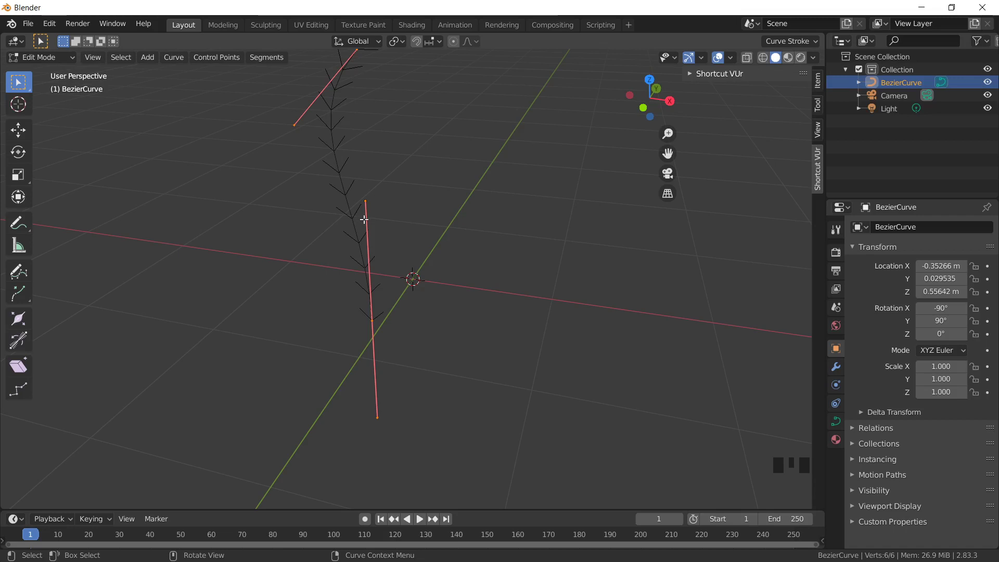
{"action": "key", "text": "r"}
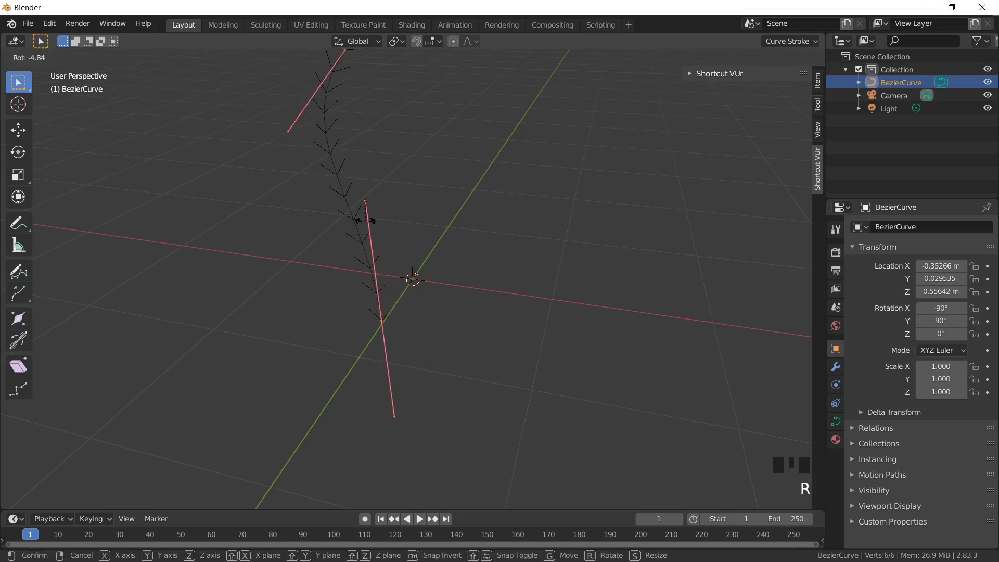
{"action": "left_click", "coordinate": [362, 220]}
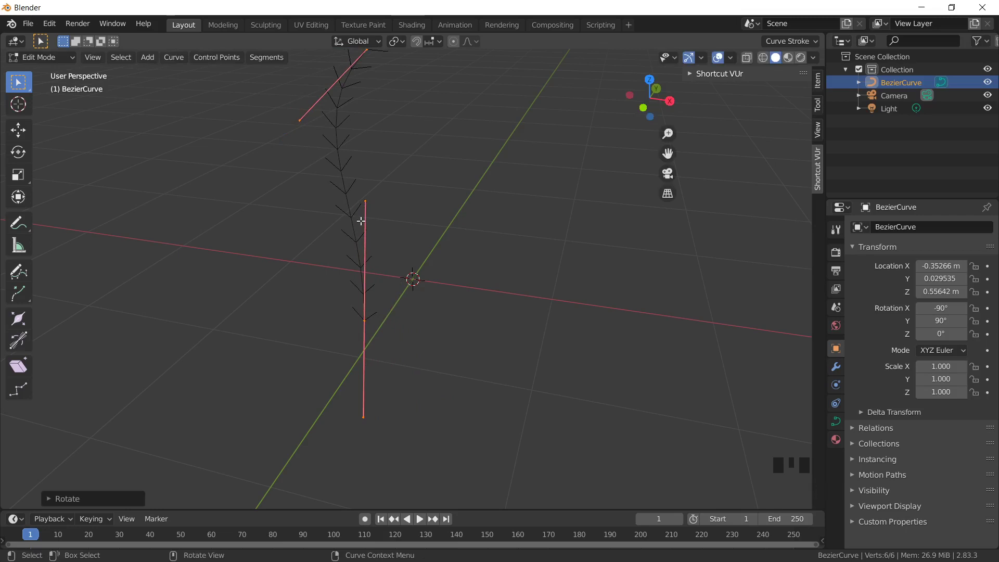
{"action": "key", "text": "g"}
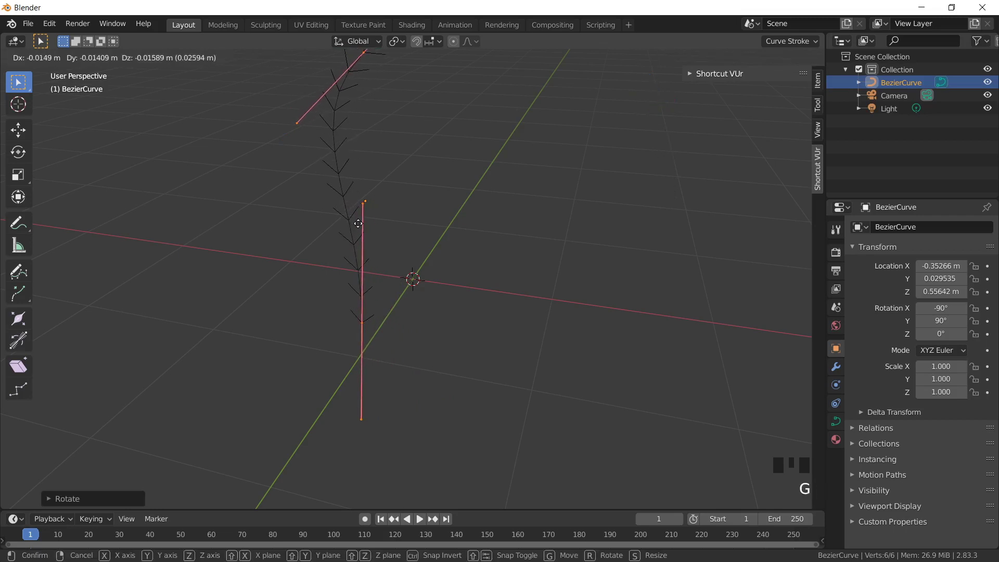
{"action": "left_click", "coordinate": [359, 223]}
Rotate the upper handle of the curve's bottom control point counter-clockwise until the handles lie nearly horizontal
{"action": "left_click", "coordinate": [362, 230]}
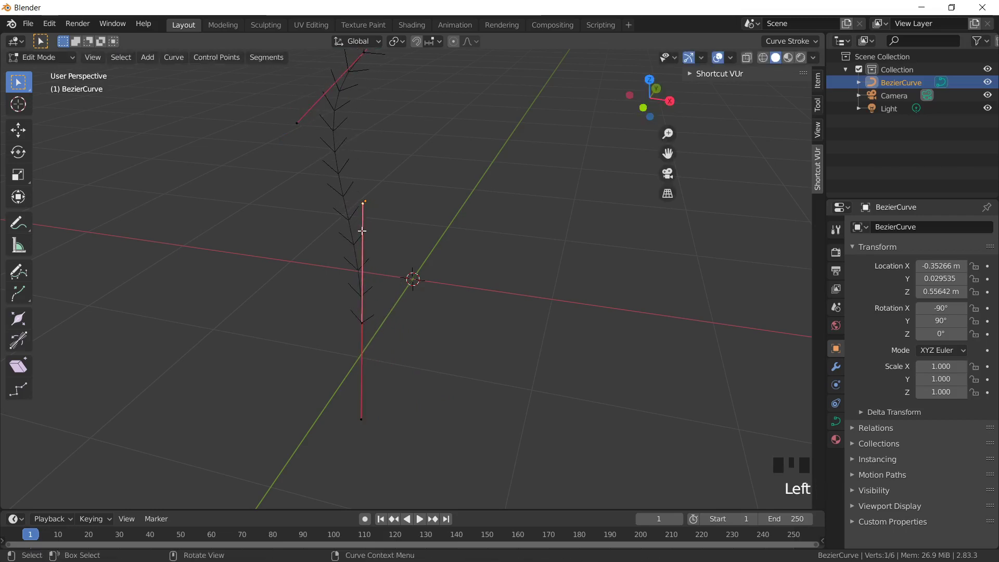
{"action": "key", "text": "r"}
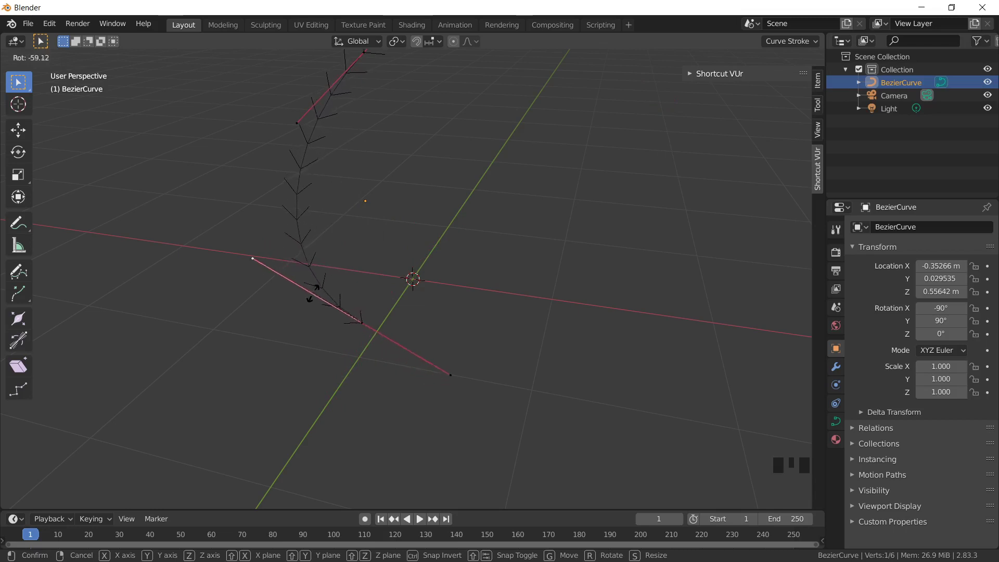
{"action": "left_click", "coordinate": [314, 309]}
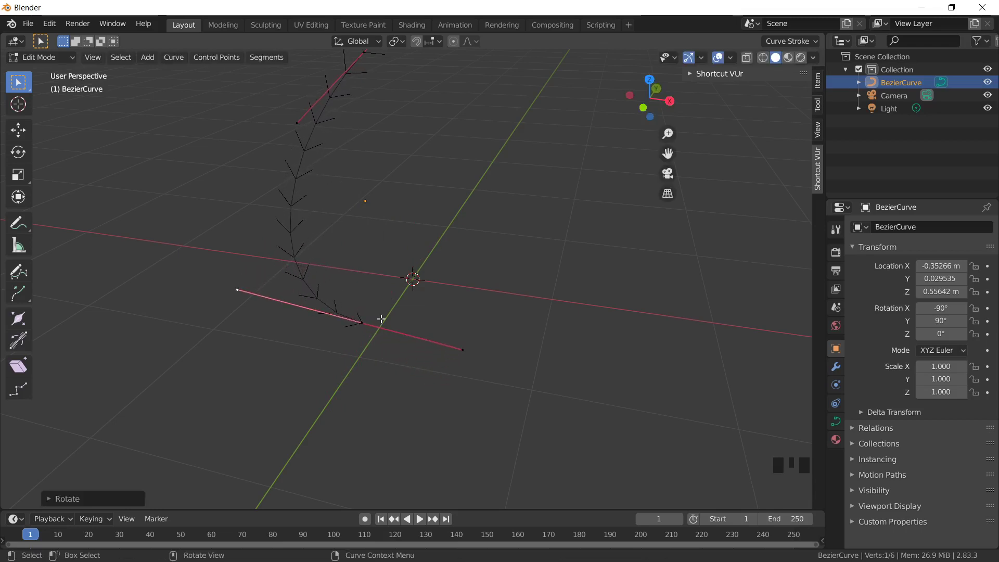
Select the curve's top control point and rotate its handles by about 24 degrees to flatten them
{"action": "scroll", "coordinate": [381, 320], "scroll_direction": "up", "scroll_amount": 1}
{"action": "scroll", "coordinate": [382, 320], "scroll_direction": "down", "scroll_amount": 3}
{"action": "scroll", "coordinate": [382, 320], "scroll_direction": "down", "scroll_amount": 1}
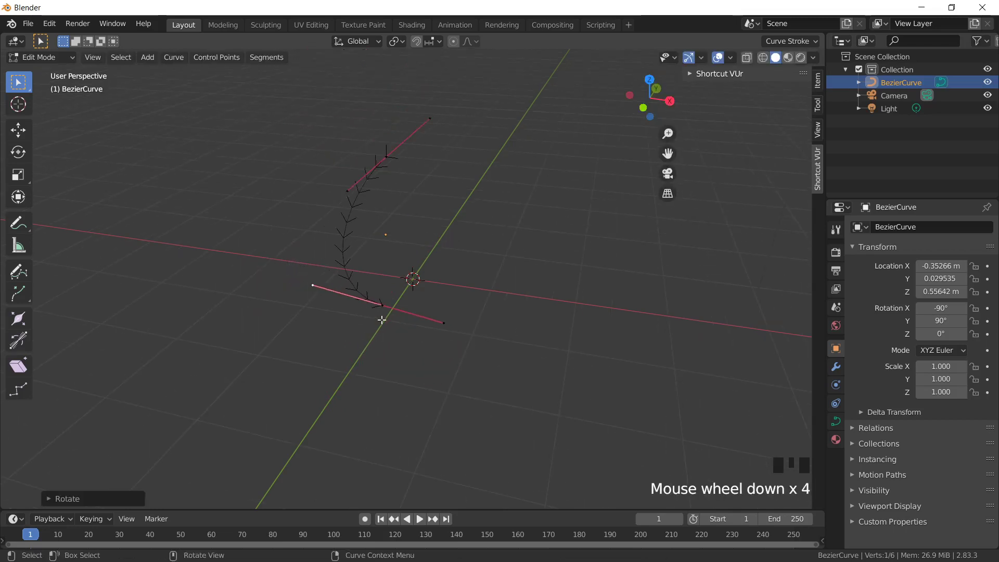
{"action": "scroll", "coordinate": [382, 320], "scroll_direction": "down", "scroll_amount": 1}
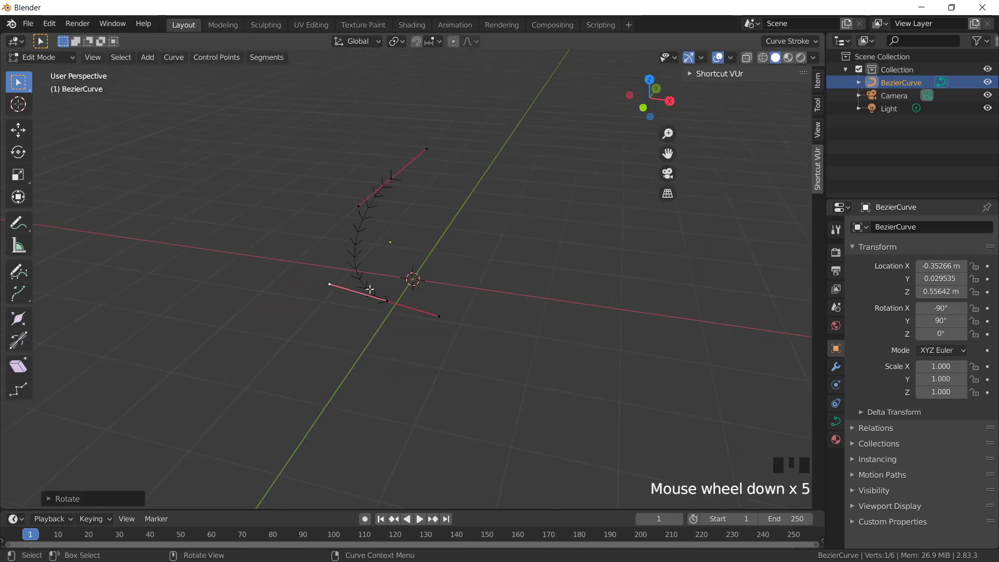
{"action": "left_click", "coordinate": [390, 179]}
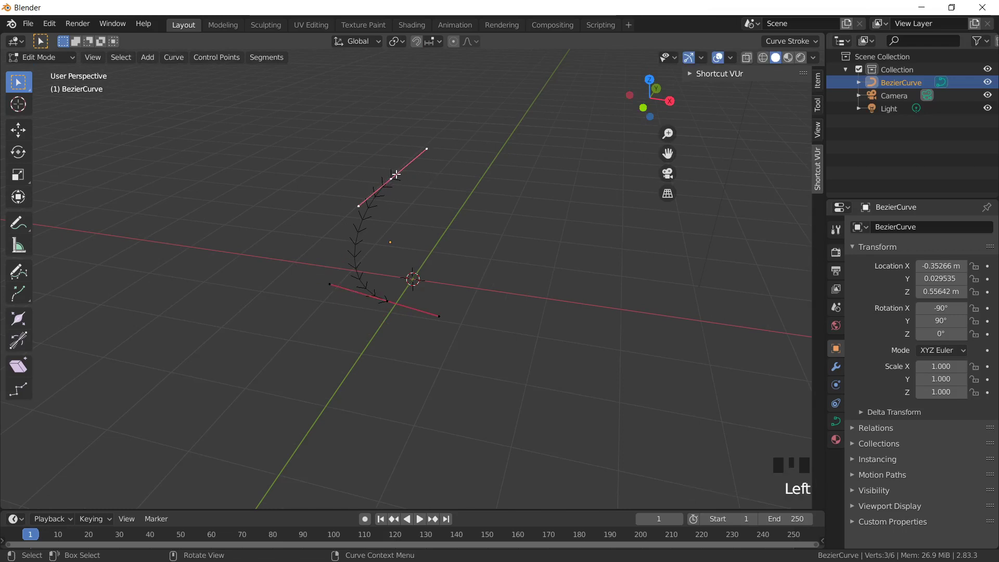
{"action": "key", "text": "r"}
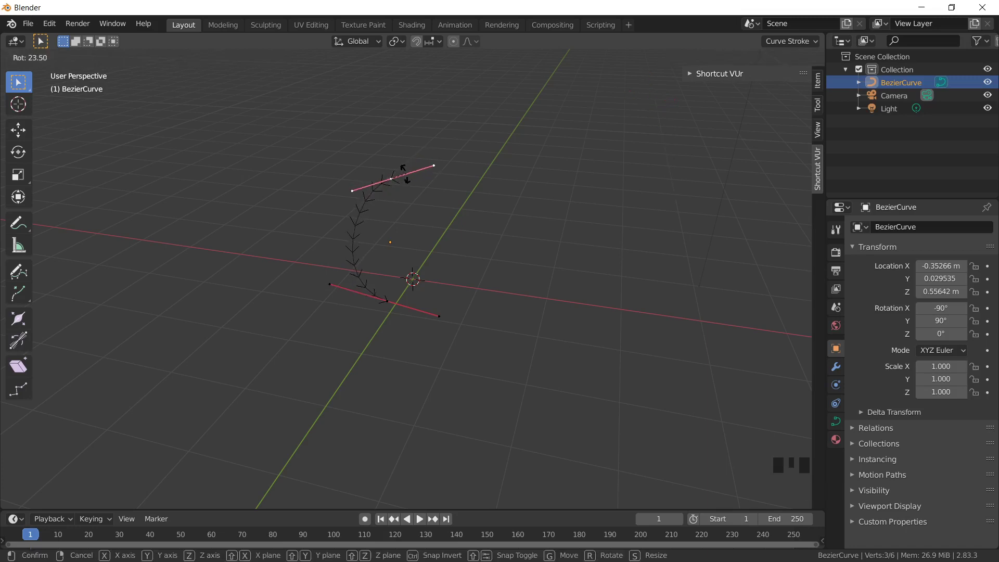
{"action": "left_click", "coordinate": [407, 173]}
Extrude the top control point upward by about 1.06 m and rotate the new point by about -15 degrees
{"action": "key", "text": "e"}
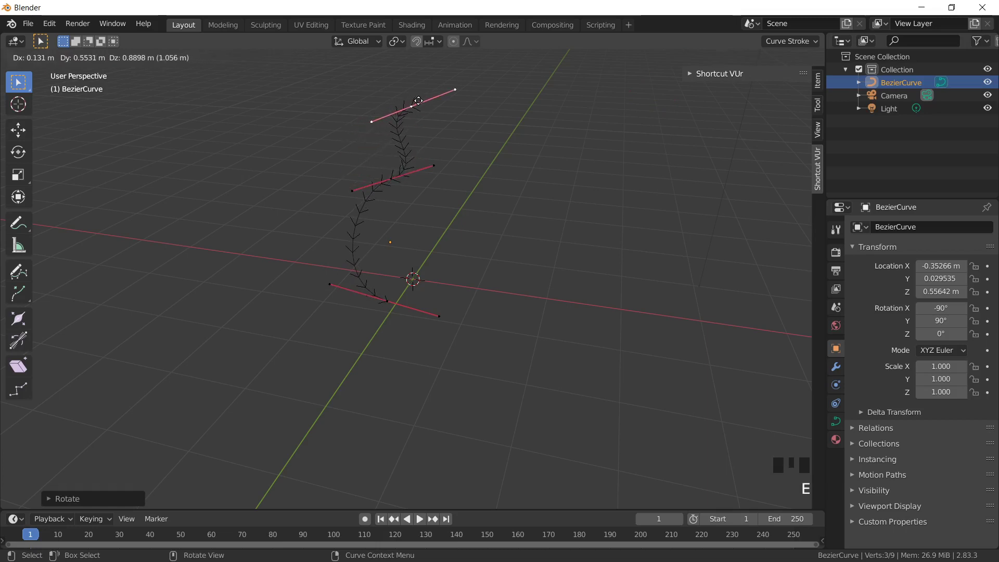
{"action": "left_click", "coordinate": [419, 101]}
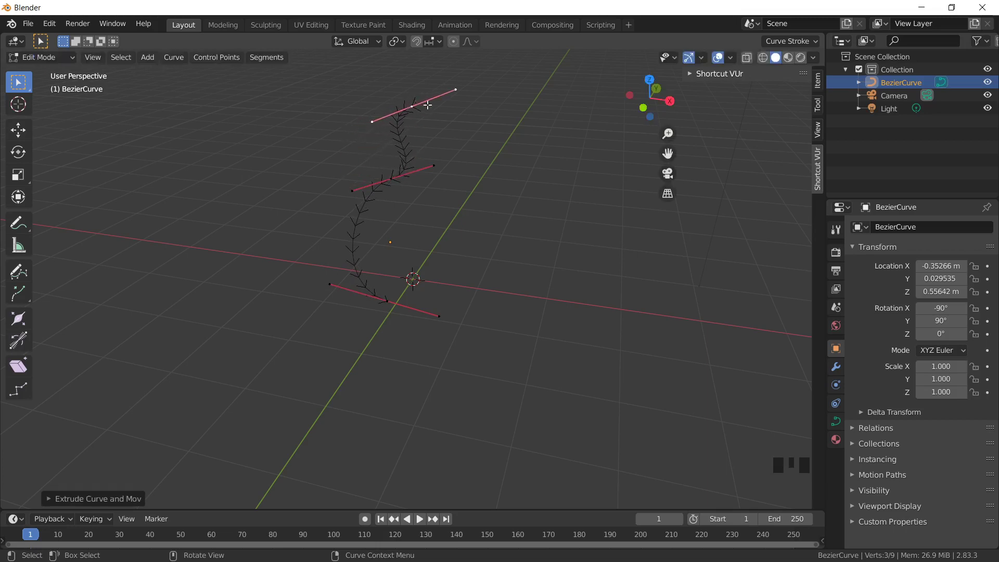
{"action": "scroll", "coordinate": [427, 209], "scroll_direction": "up", "scroll_amount": 1}
{"action": "scroll", "coordinate": [427, 207], "scroll_direction": "down", "scroll_amount": 2}
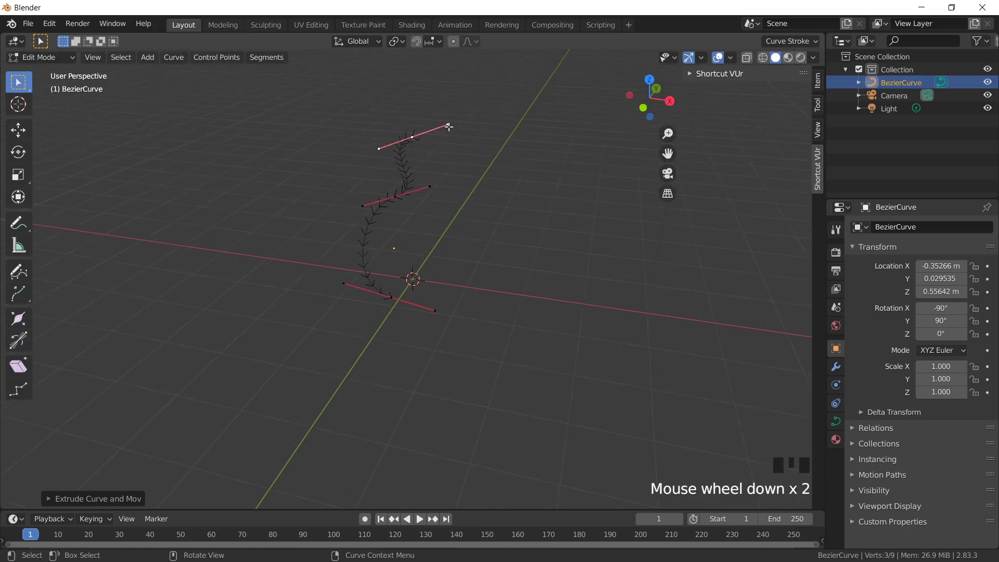
{"action": "key", "text": "r"}
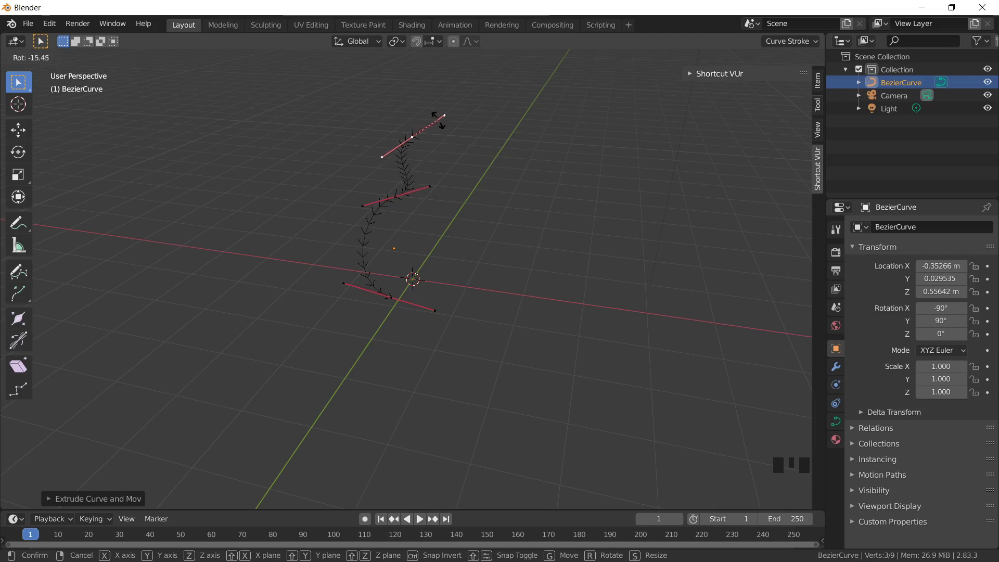
{"action": "left_click", "coordinate": [436, 120]}
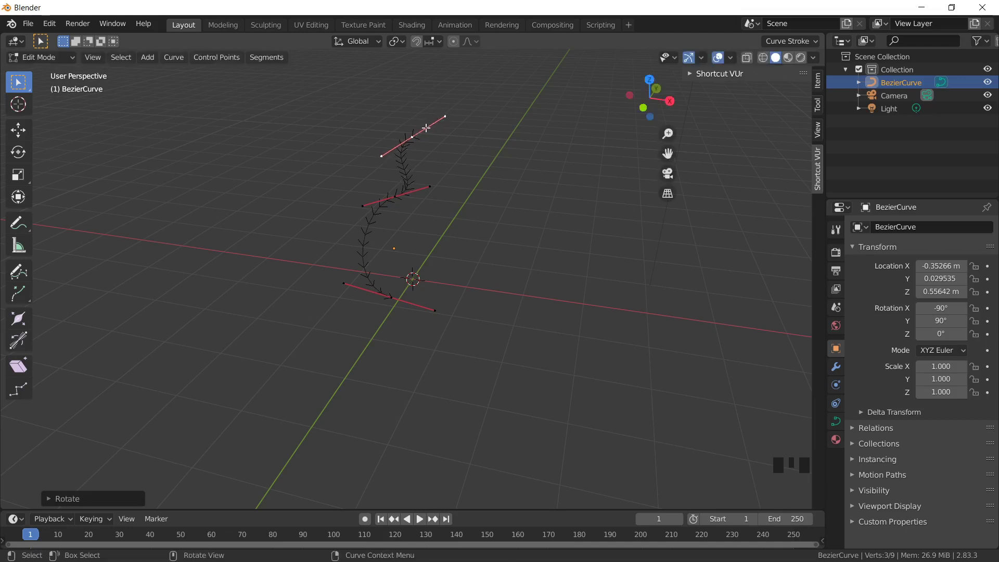
Extrude another curve segment upward by about 1 m from the new end point and rotate its handles by about 25 degrees
{"action": "key", "text": "e"}
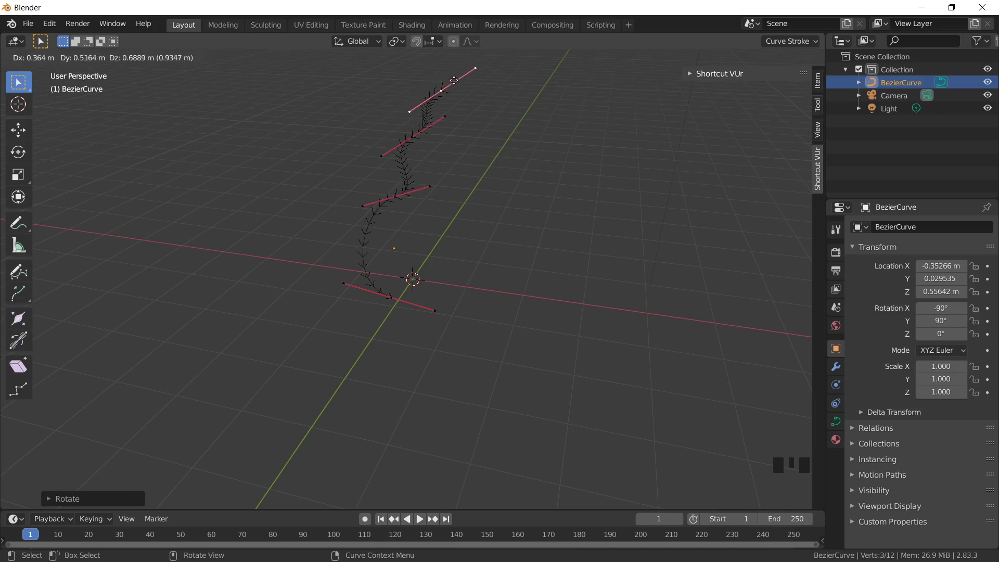
{"action": "left_click", "coordinate": [458, 75]}
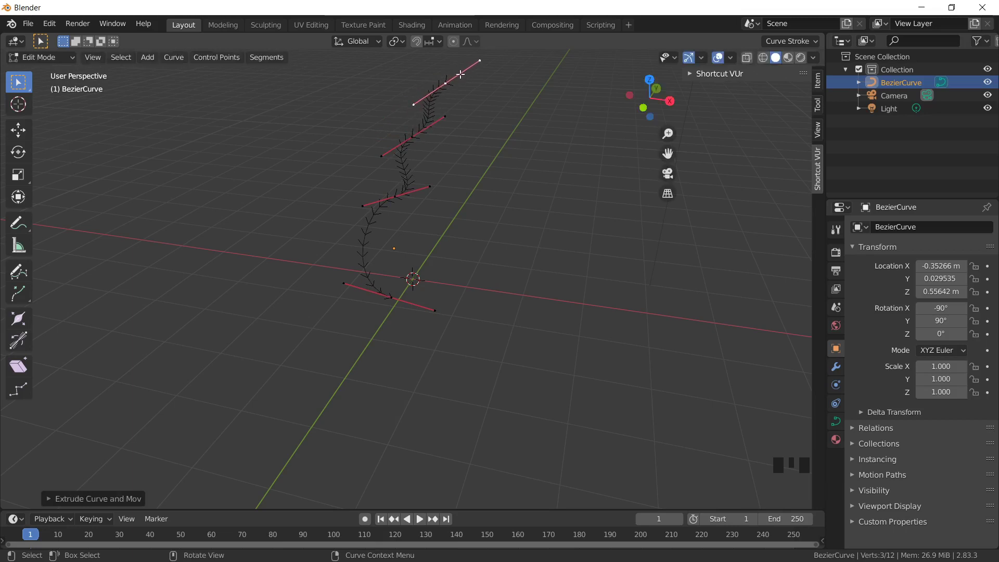
{"action": "key", "text": "r"}
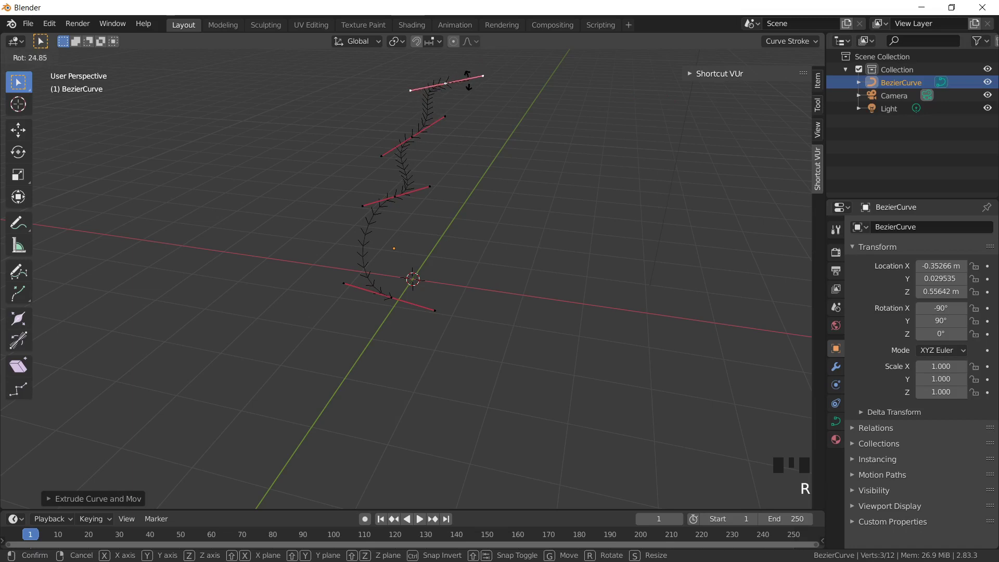
{"action": "left_click", "coordinate": [471, 79]}
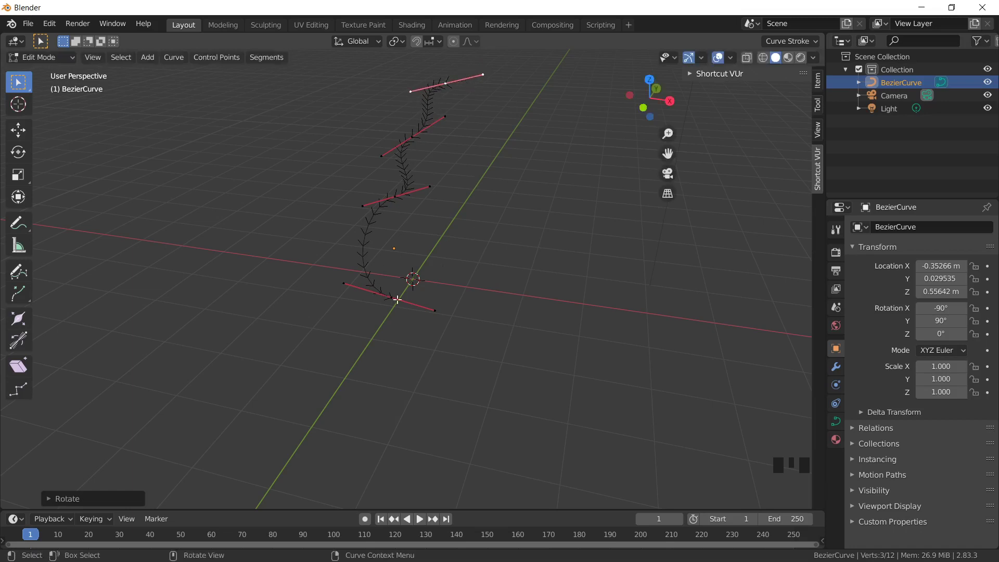
Rotate the outer handle of the curve's bottom control point by about -15.5 degrees to level its handles
{"action": "left_click", "coordinate": [426, 309]}
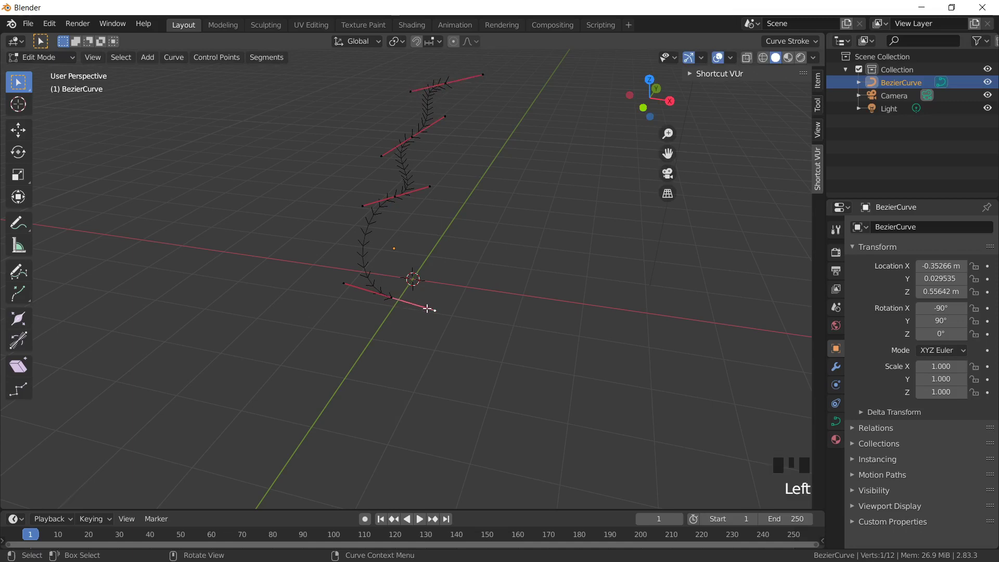
{"action": "key", "text": "r"}
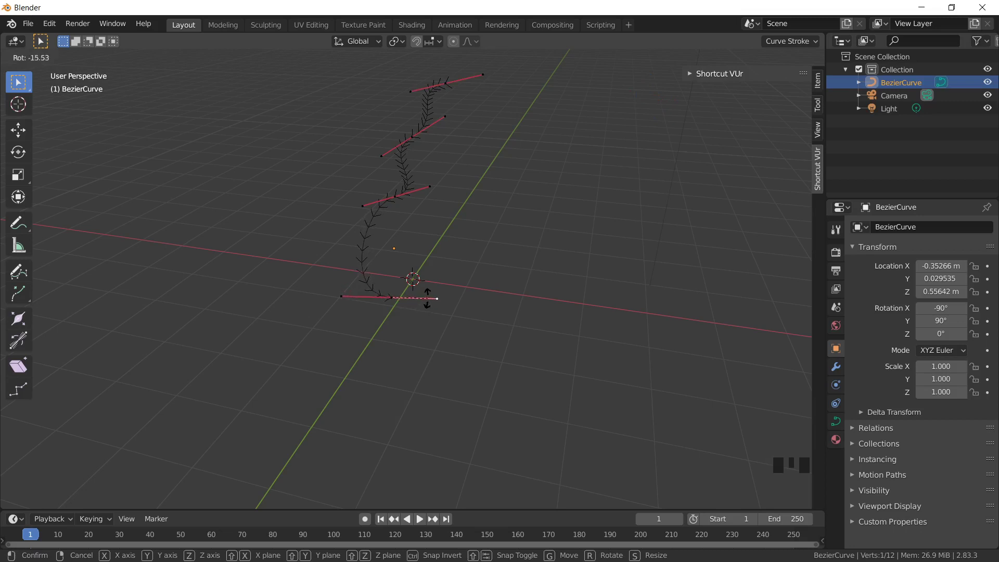
{"action": "left_click", "coordinate": [427, 298]}
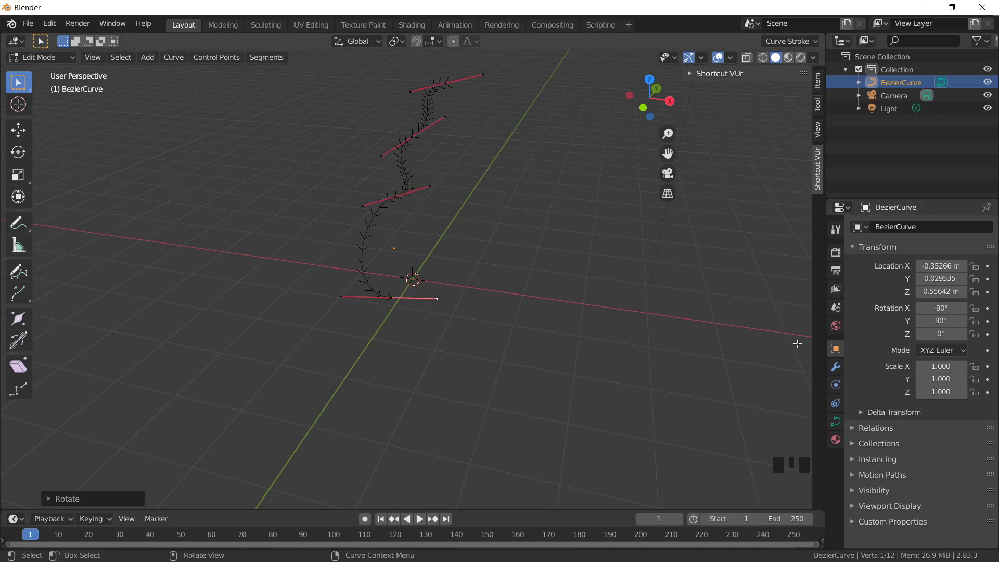
Add a Screw modifier to the curve, return to Object Mode and set the screw axis to X
{"action": "left_click", "coordinate": [836, 367]}
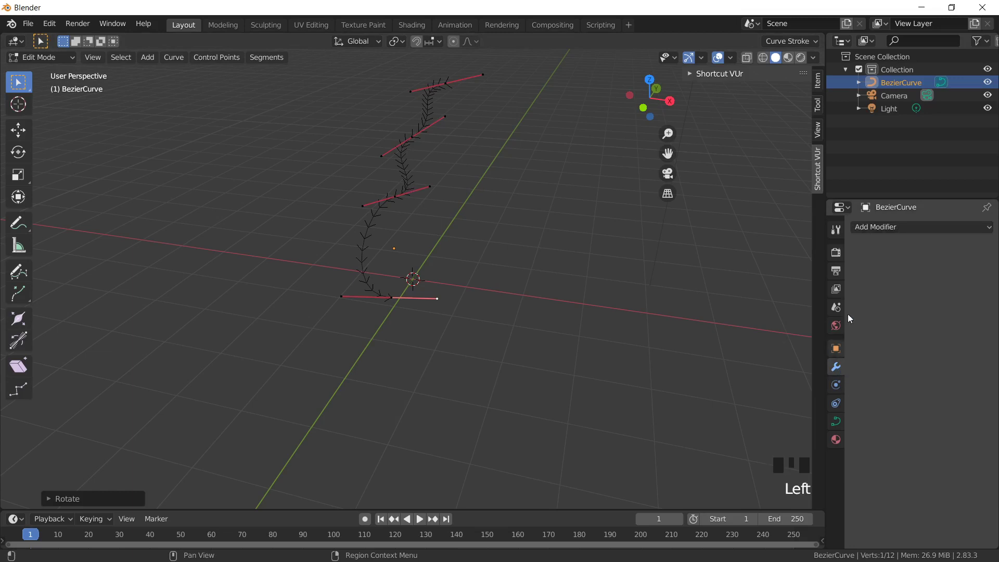
{"action": "left_click", "coordinate": [917, 227]}
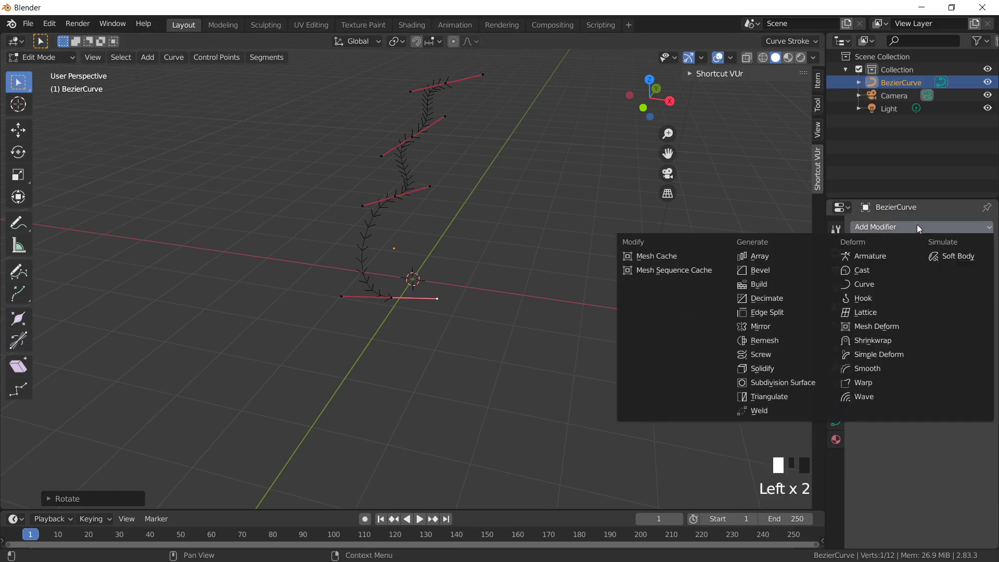
{"action": "left_click", "coordinate": [773, 356]}
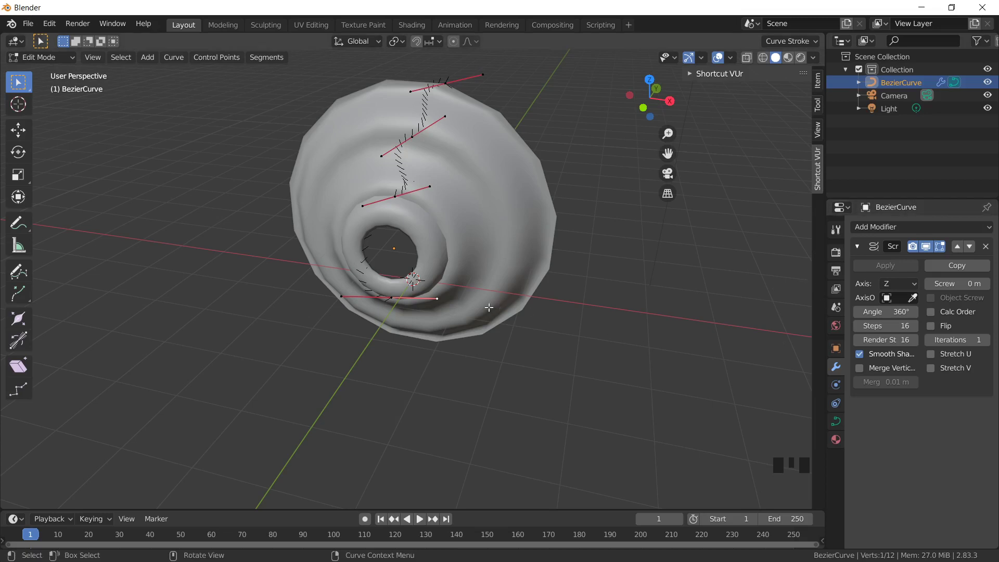
{"action": "key", "text": "Tab"}
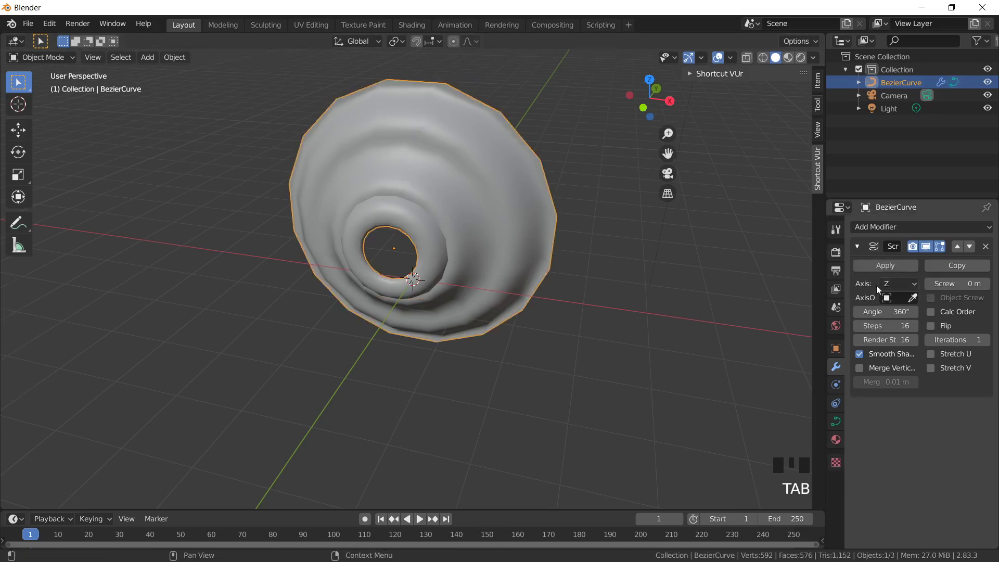
{"action": "left_click", "coordinate": [910, 285]}
{"action": "left_click", "coordinate": [898, 299]}
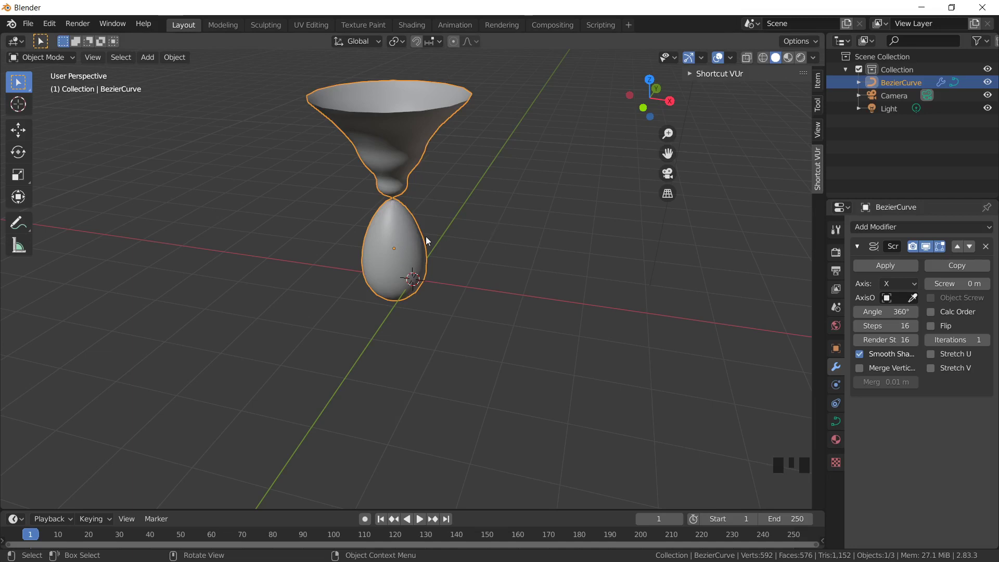
Try the Y axis for the Screw modifier, then set the axis back to X
{"action": "left_click", "coordinate": [906, 286]}
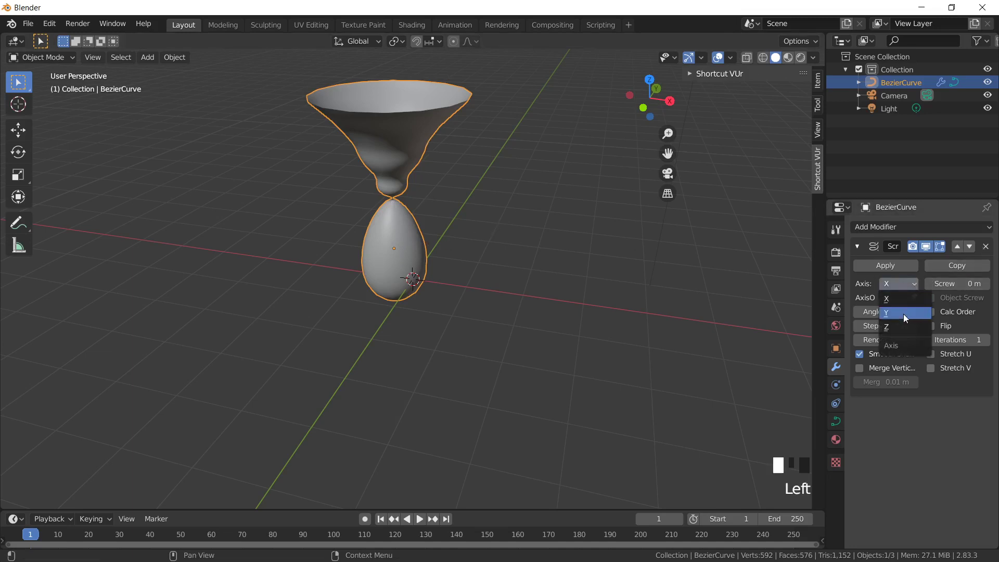
{"action": "left_click", "coordinate": [904, 313]}
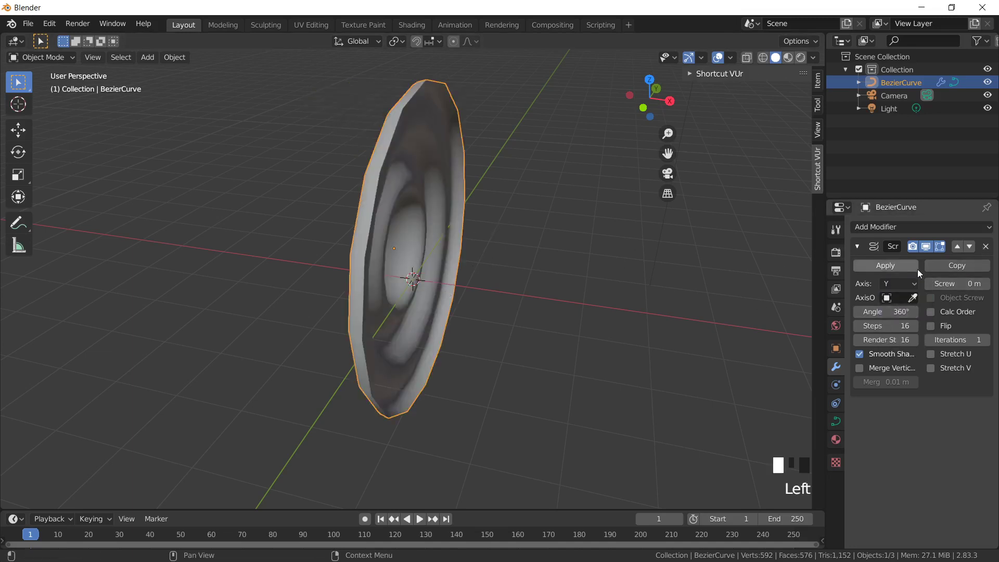
{"action": "left_click", "coordinate": [904, 286]}
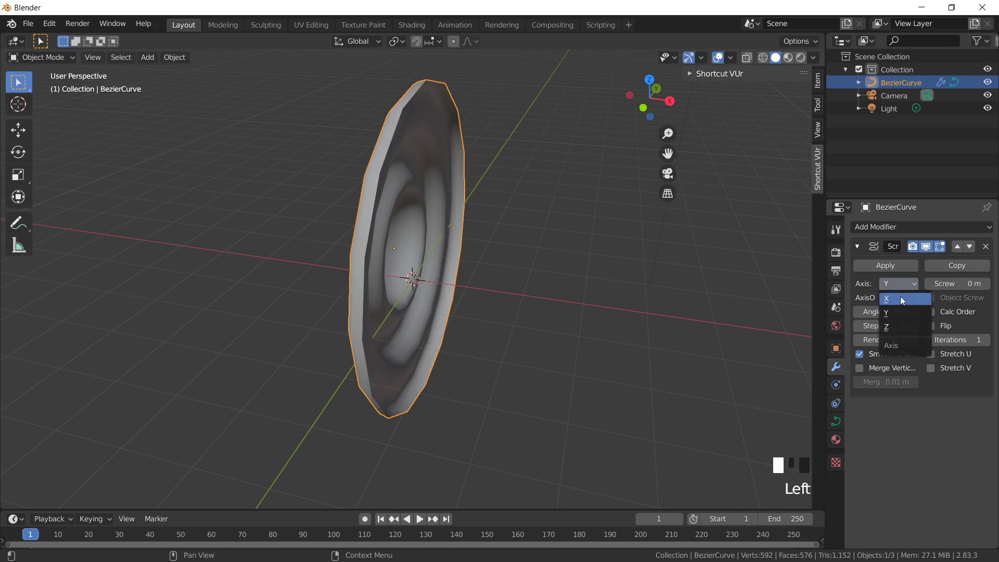
{"action": "left_click", "coordinate": [900, 297]}
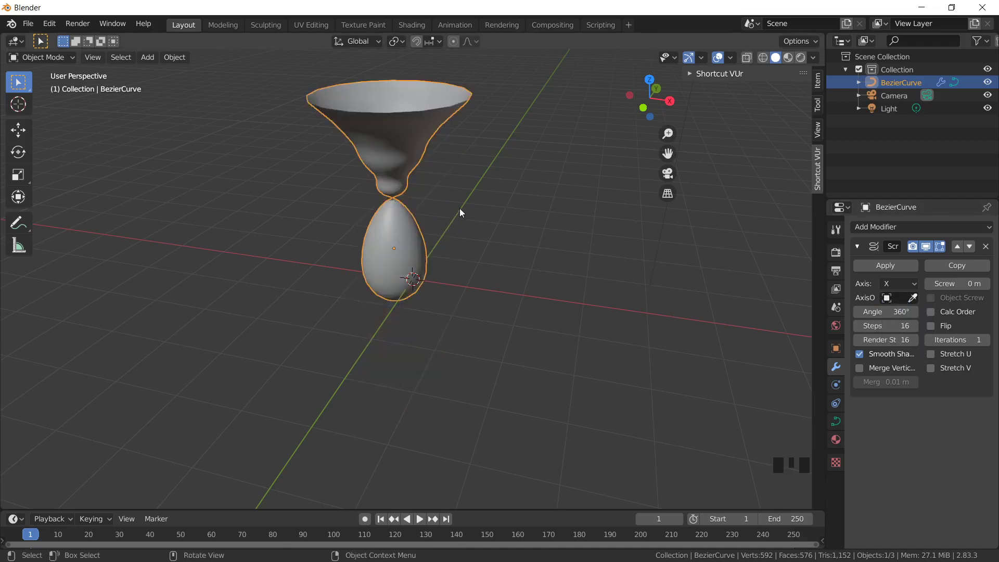
{"action": "middle_click_drag", "start_coordinate": [460, 205], "coordinate": [463, 189]}
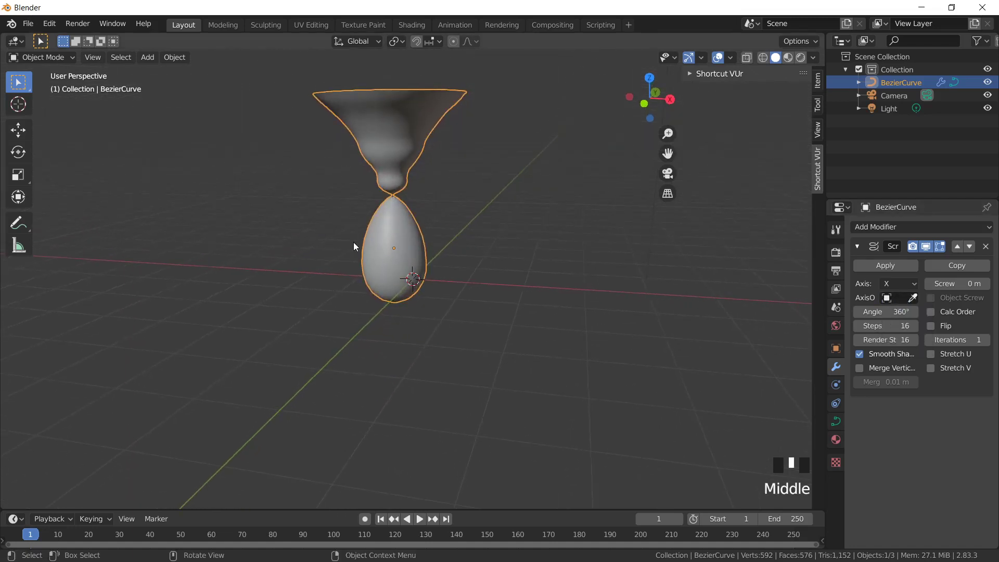
Enter Edit Mode and slightly rotate the handle of the curve's bottom control point with a trackball rotation
{"action": "key", "text": "Tab"}
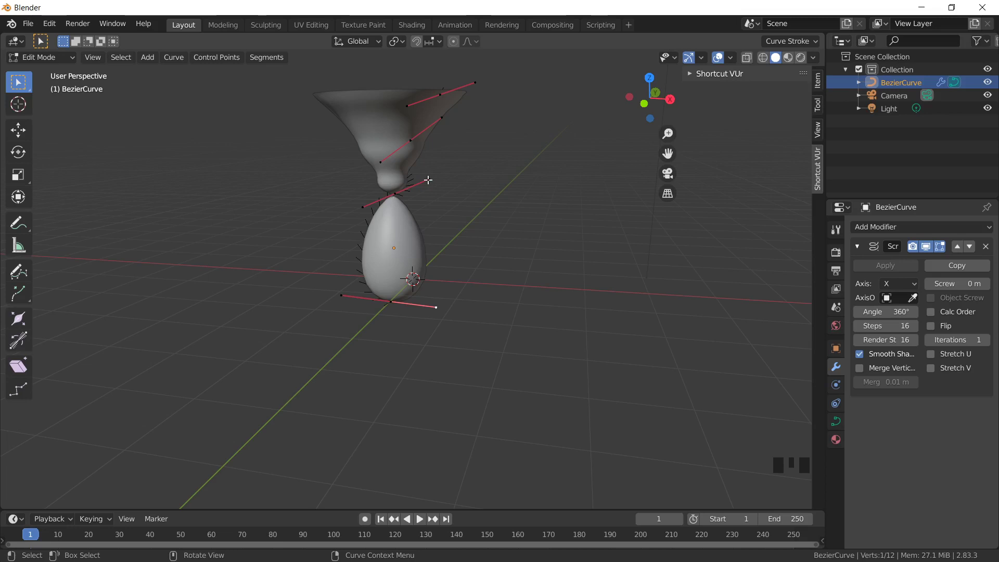
{"action": "key", "text": "r"}
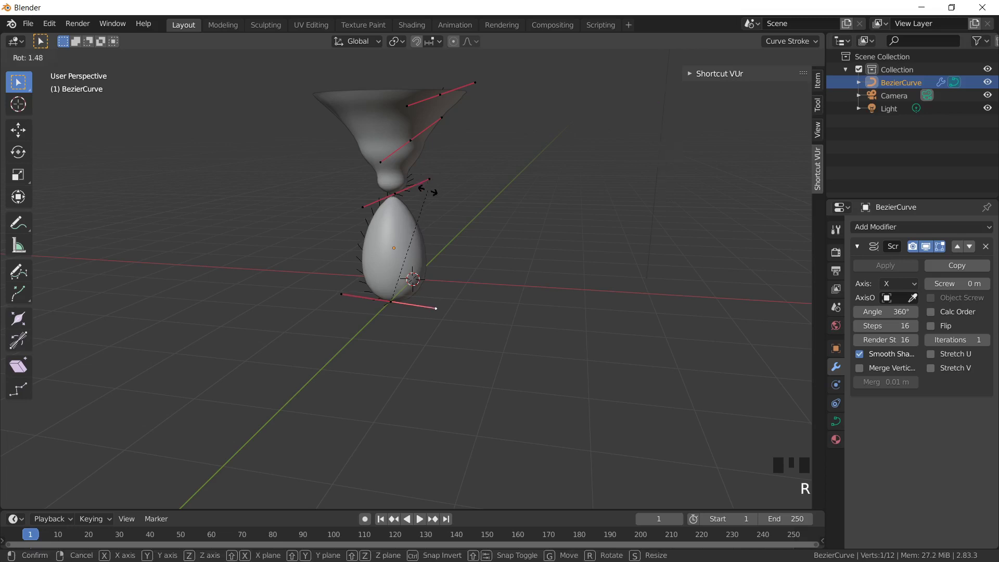
{"action": "key", "text": "r"}
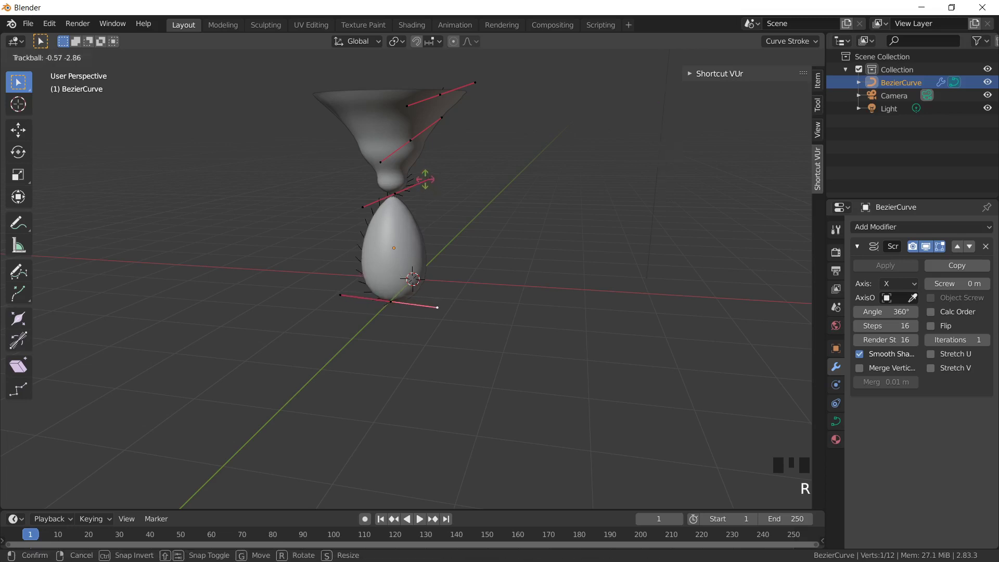
{"action": "left_click", "coordinate": [425, 179]}
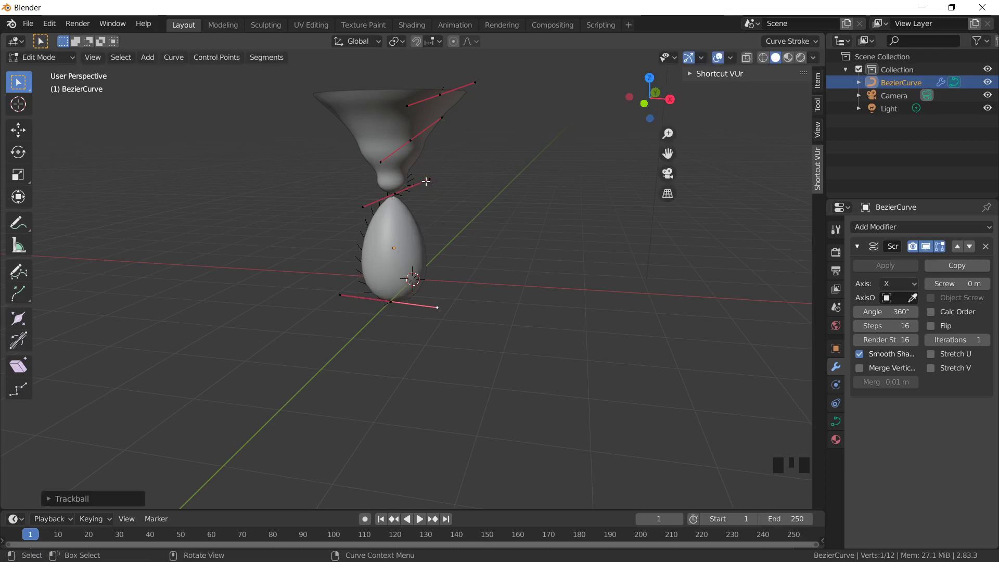
Select the curve's second control point from the bottom and rotate its handles slightly clockwise
{"action": "left_click", "coordinate": [425, 180]}
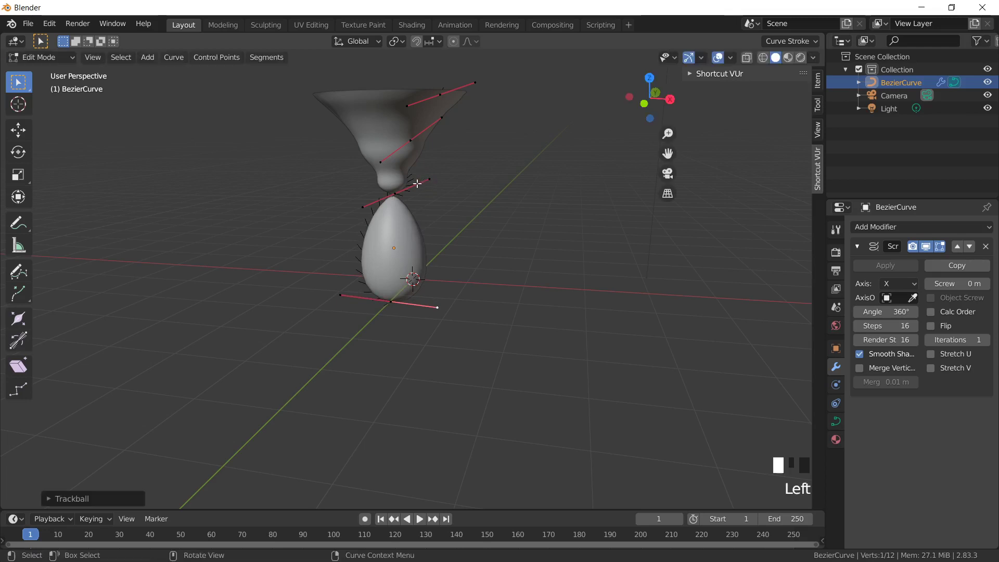
{"action": "left_click", "coordinate": [393, 195]}
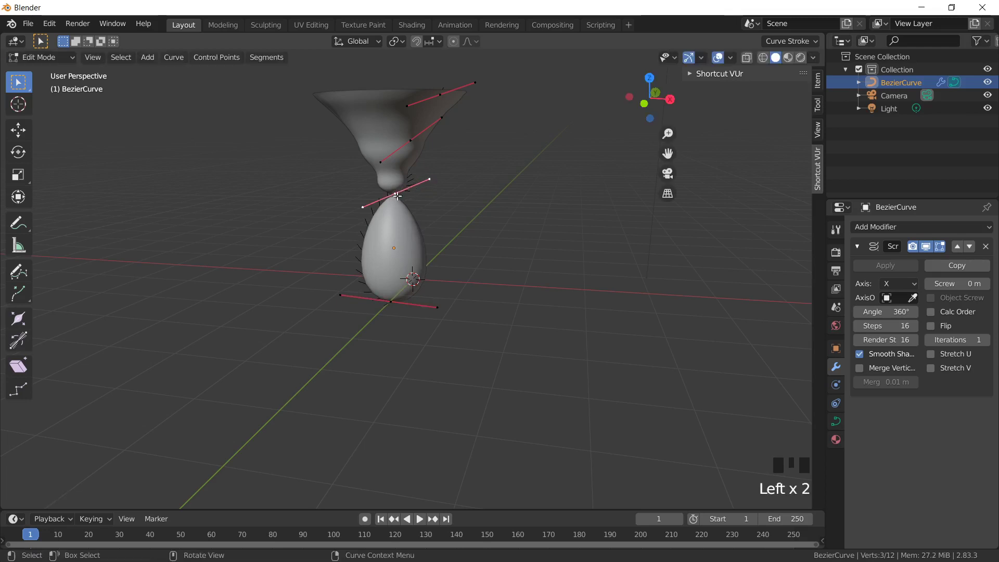
{"action": "key", "text": "r"}
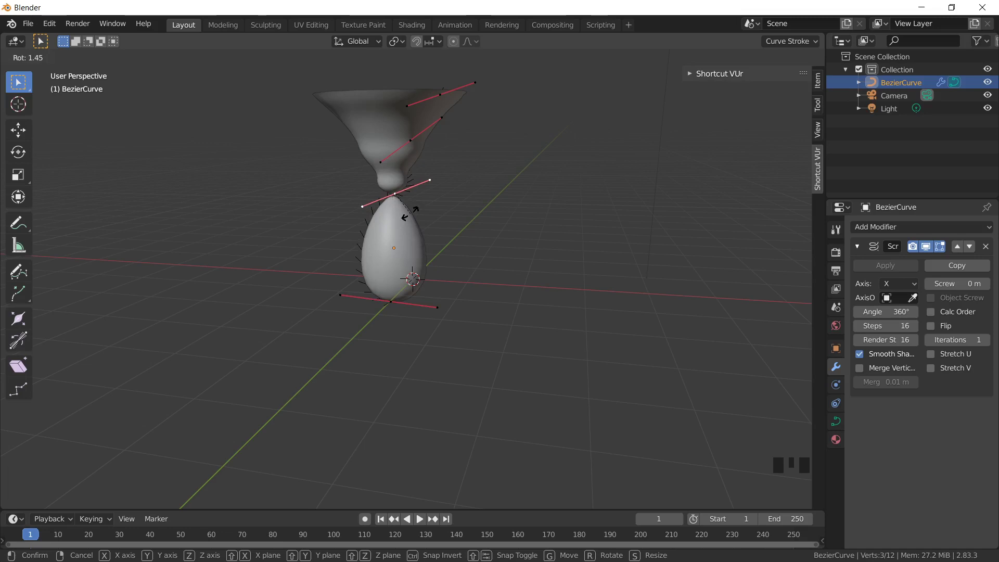
{"action": "left_click", "coordinate": [411, 215]}
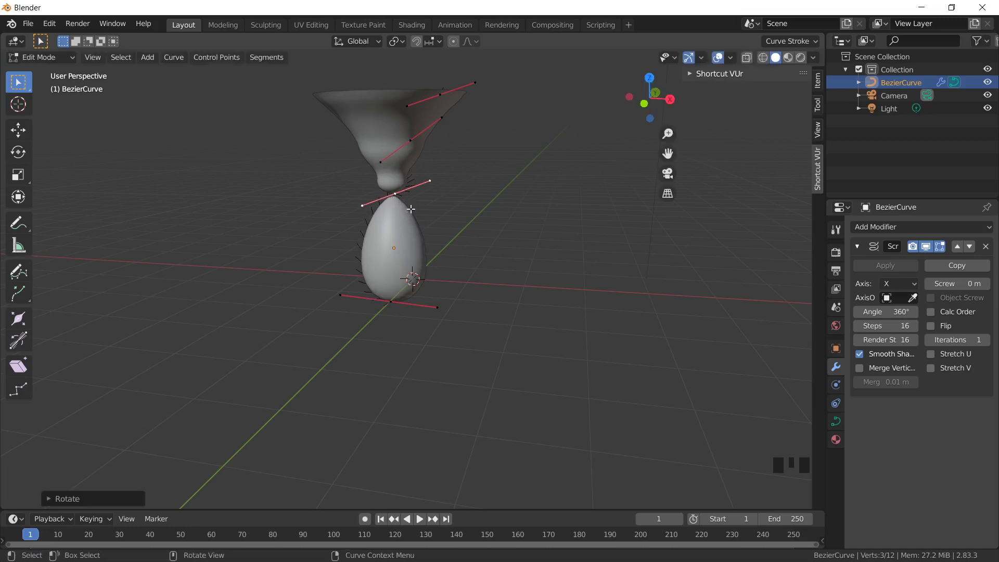
Move the second control point about 1.47 m outward to widen the vase's belly, and return to Object Mode
{"action": "key", "text": "g"}
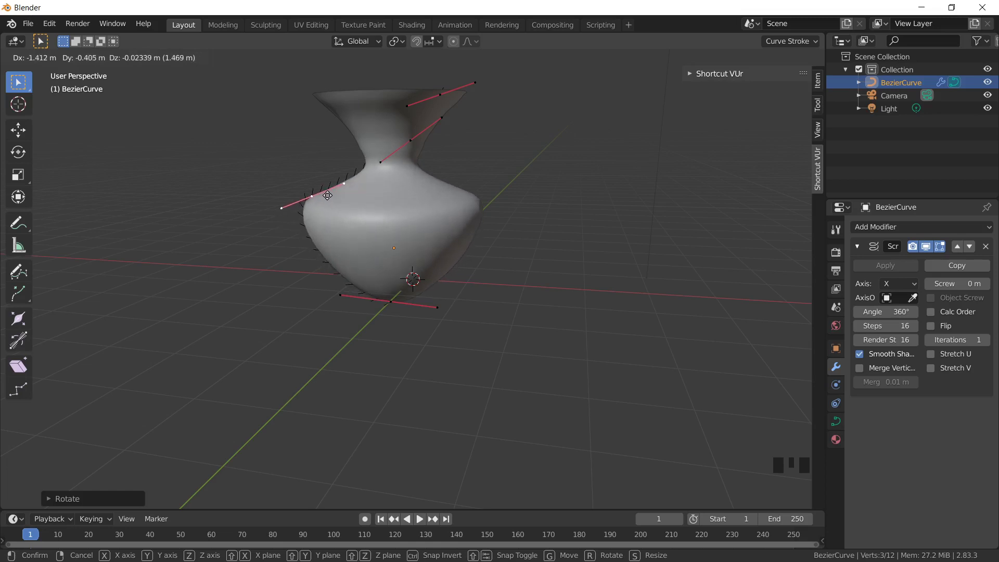
{"action": "left_click", "coordinate": [328, 196]}
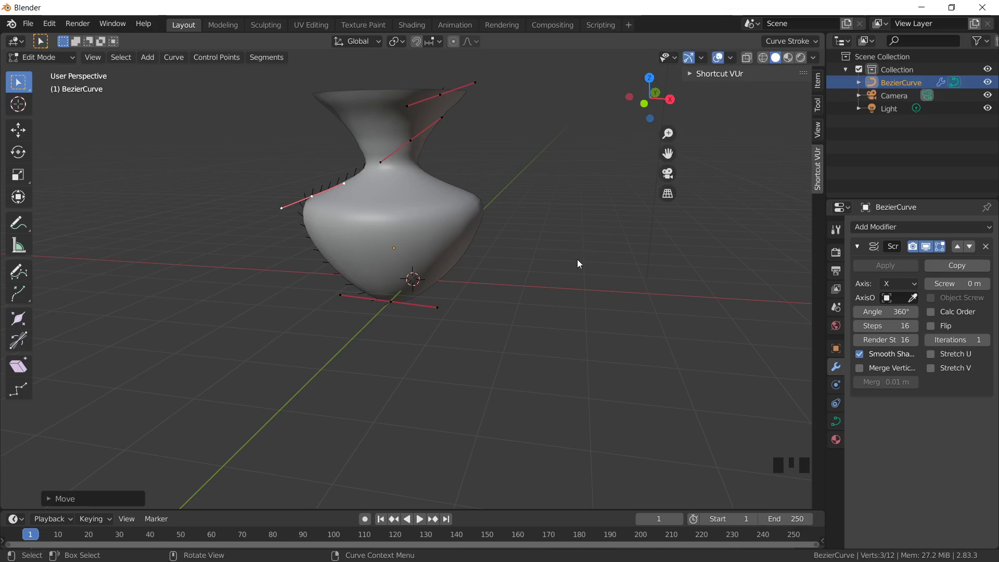
{"action": "key", "text": "Tab"}
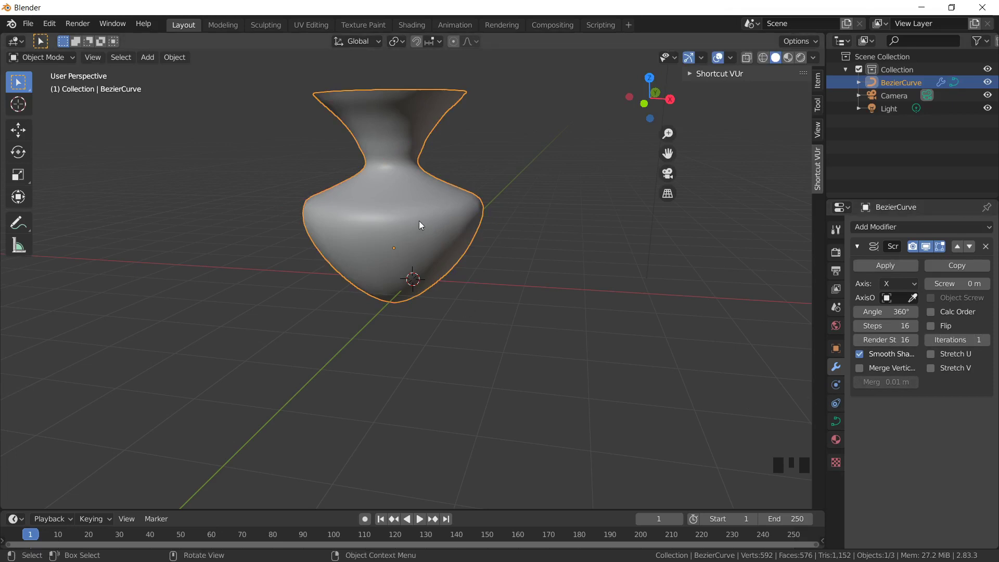
Duplicate the vase twice, placing one copy about 4 m to the right of the original and the other to its left
{"action": "key", "text": "shift+d"}
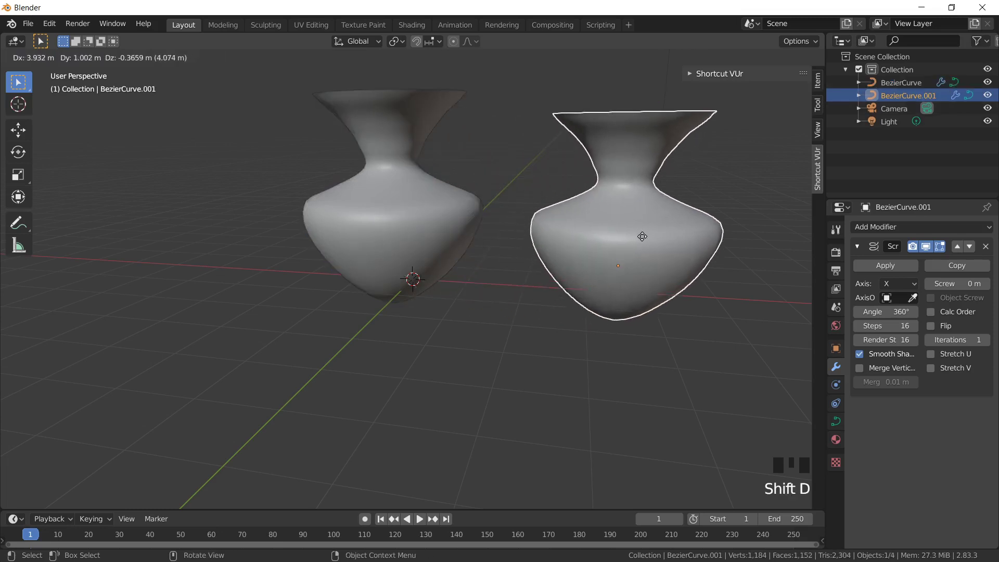
{"action": "left_click", "coordinate": [648, 230]}
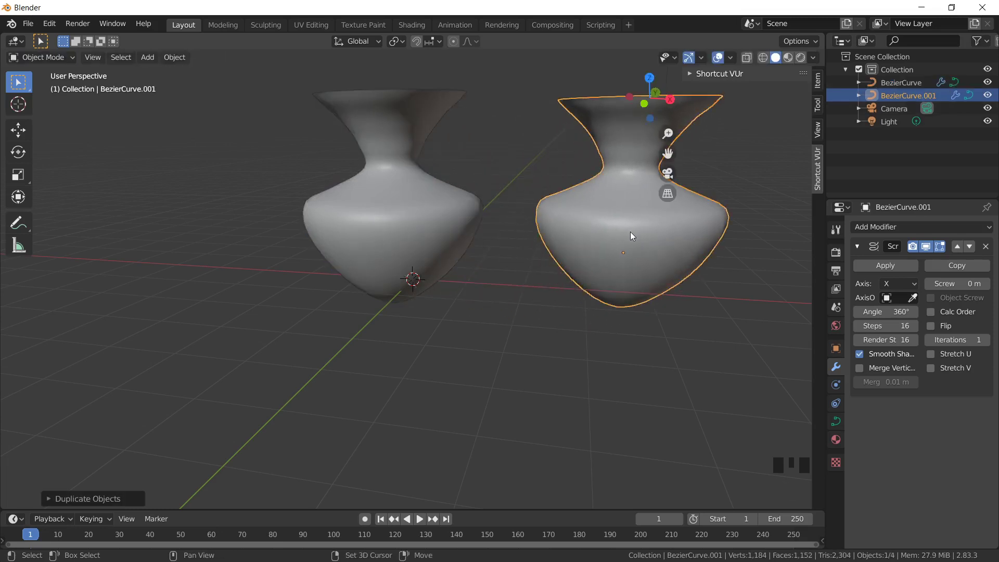
{"action": "key", "text": "shift+d"}
{"action": "left_click", "coordinate": [190, 256]}
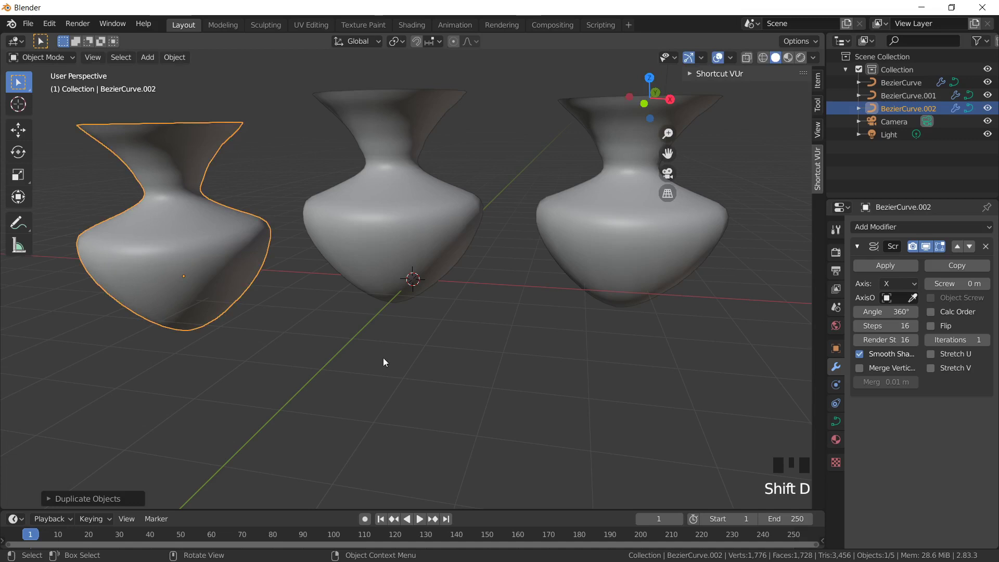
Duplicate the leftmost vase and place the copy at the far right end of the row
{"action": "scroll", "coordinate": [384, 358], "scroll_direction": "up", "scroll_amount": 2}
{"action": "scroll", "coordinate": [388, 356], "scroll_direction": "down", "scroll_amount": 3}
{"action": "scroll", "coordinate": [391, 358], "scroll_direction": "down", "scroll_amount": 2}
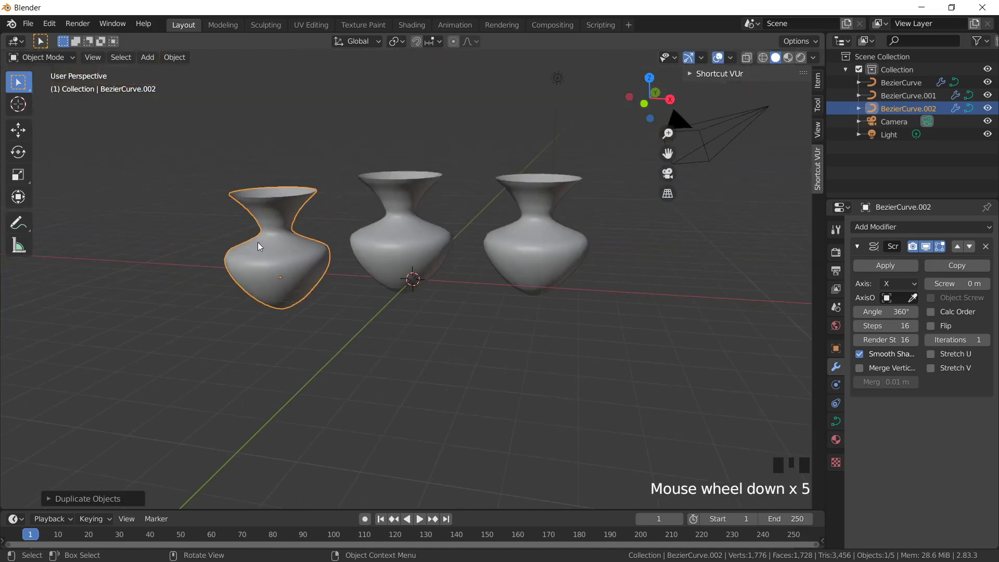
{"action": "key", "text": "shift+d"}
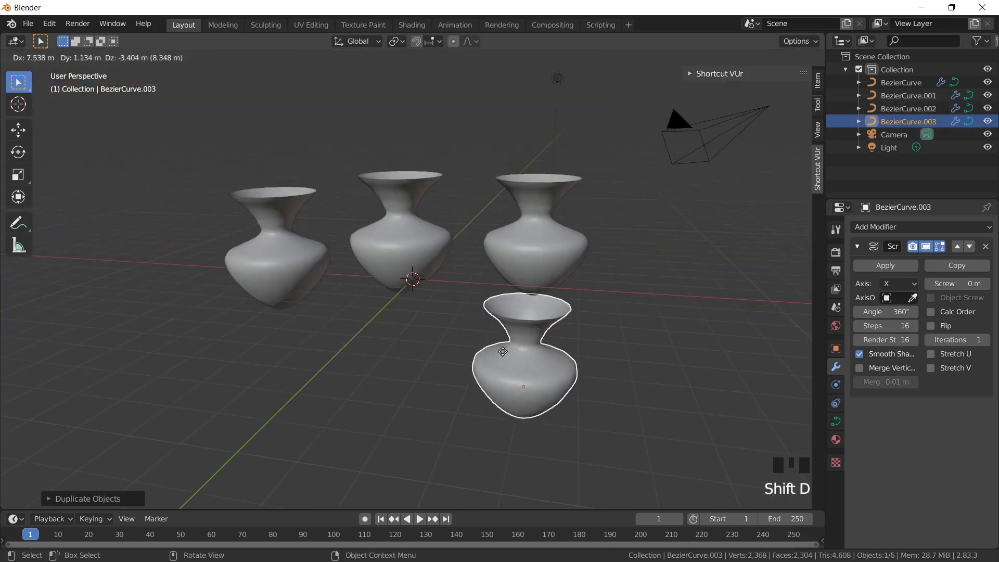
{"action": "left_click", "coordinate": [661, 236]}
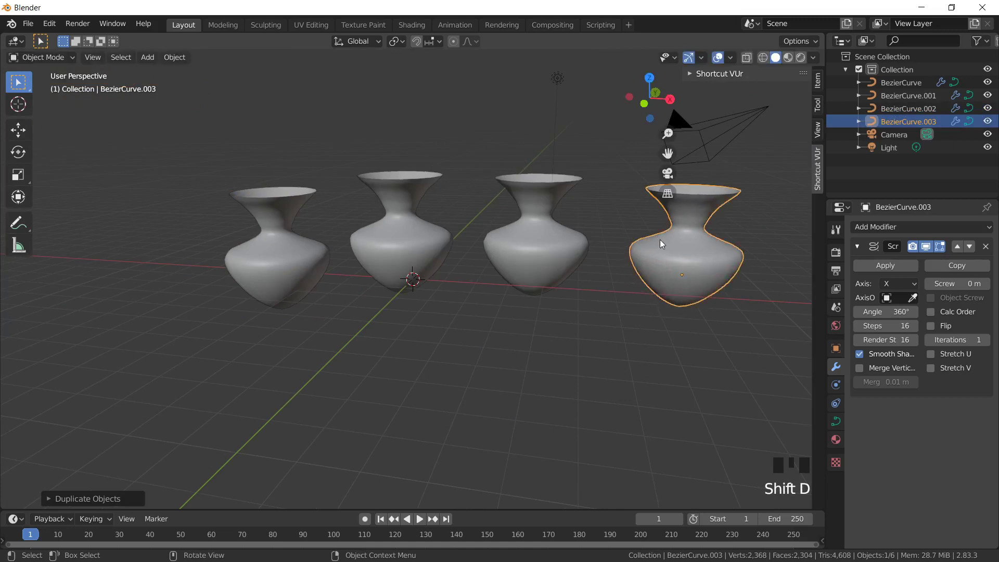
Move the leftmost vase about 0.92 m outward and up to line it up with the row
{"action": "left_click", "coordinate": [264, 251]}
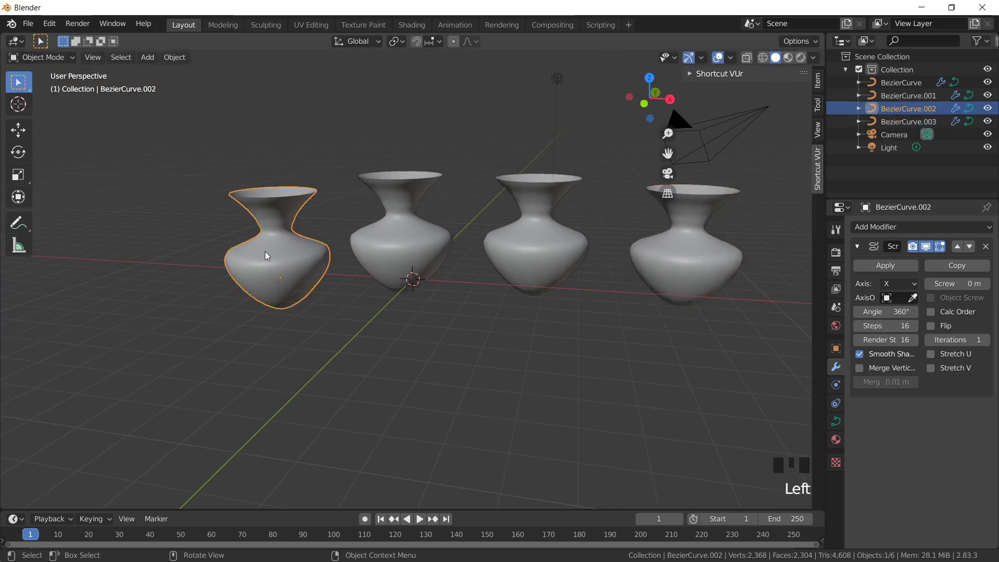
{"action": "key", "text": "g"}
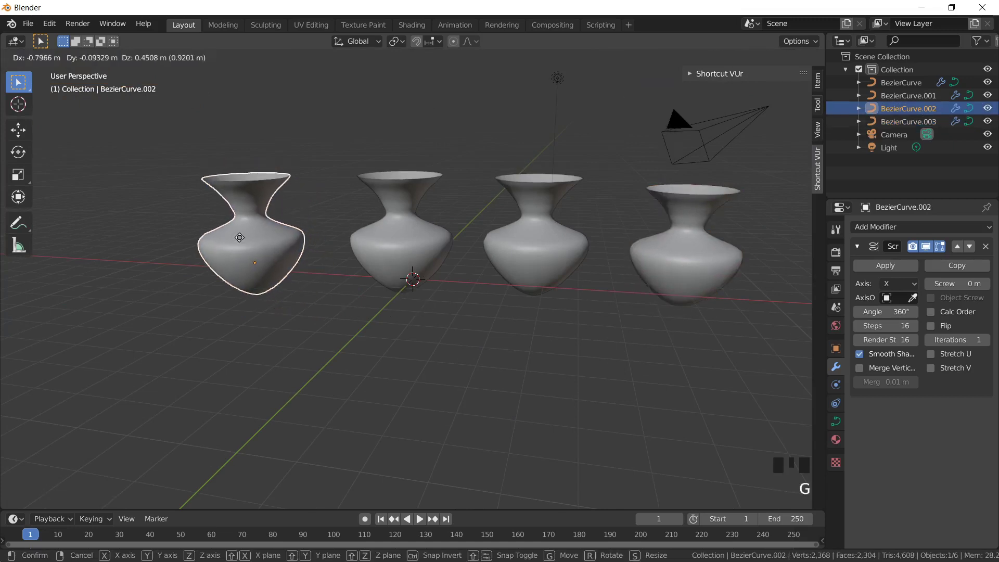
{"action": "left_click", "coordinate": [240, 238]}
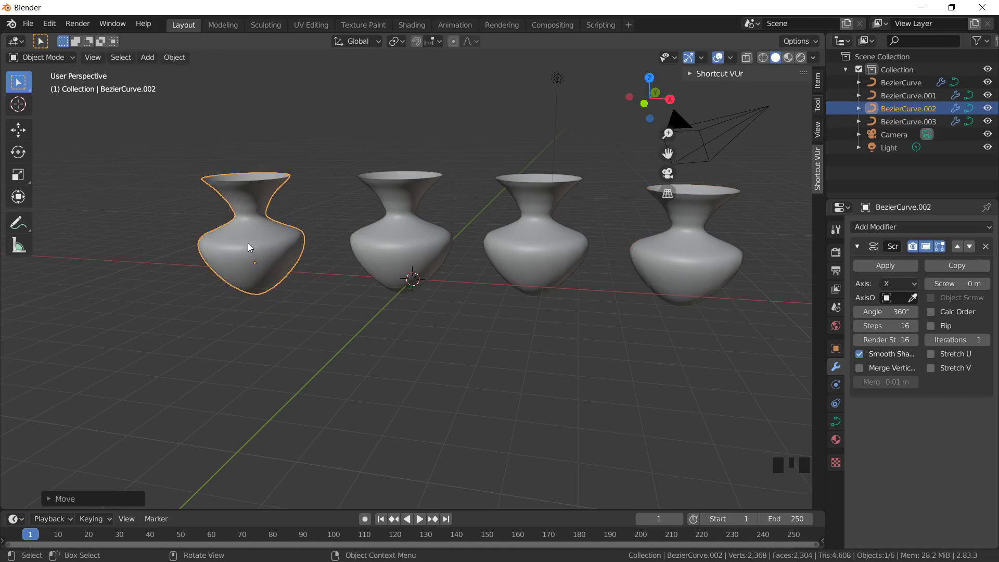
Create a new material for the leftmost vase
{"action": "left_click", "coordinate": [837, 439]}
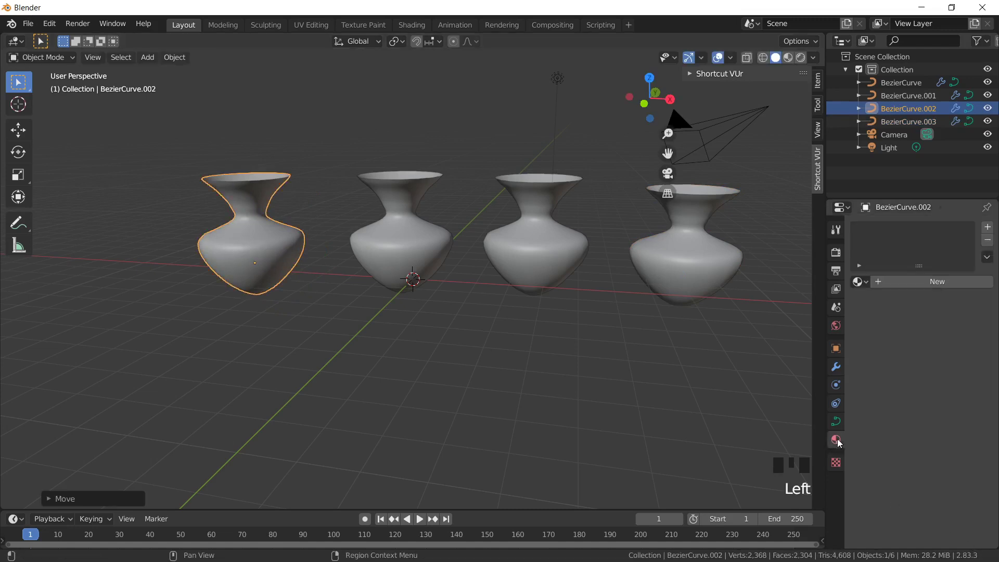
{"action": "left_click", "coordinate": [915, 285]}
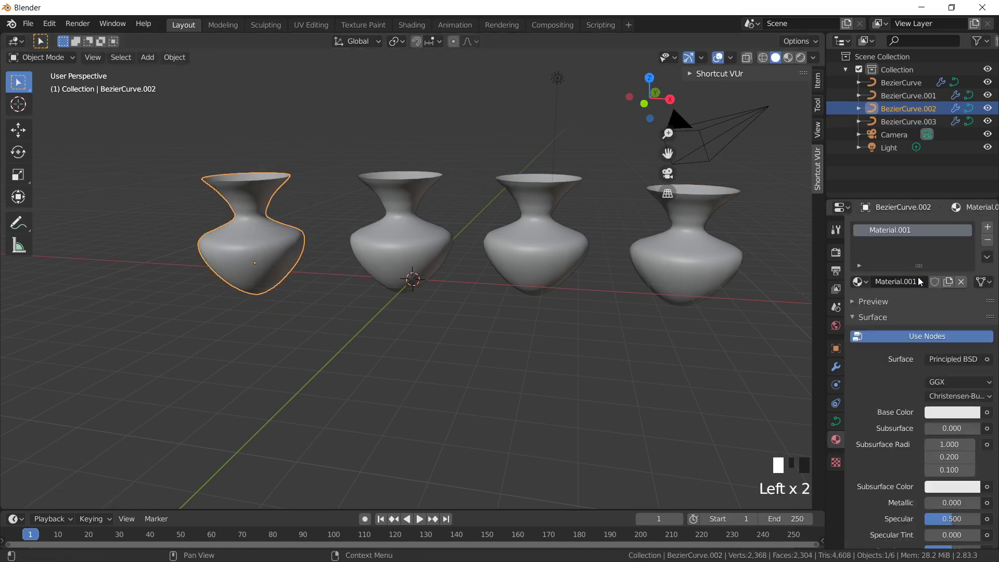
Switch off nodes for the leftmost vase's material, make its base color red and set Metallic to 1
{"action": "left_click", "coordinate": [920, 337]}
{"action": "left_click", "coordinate": [929, 358]}
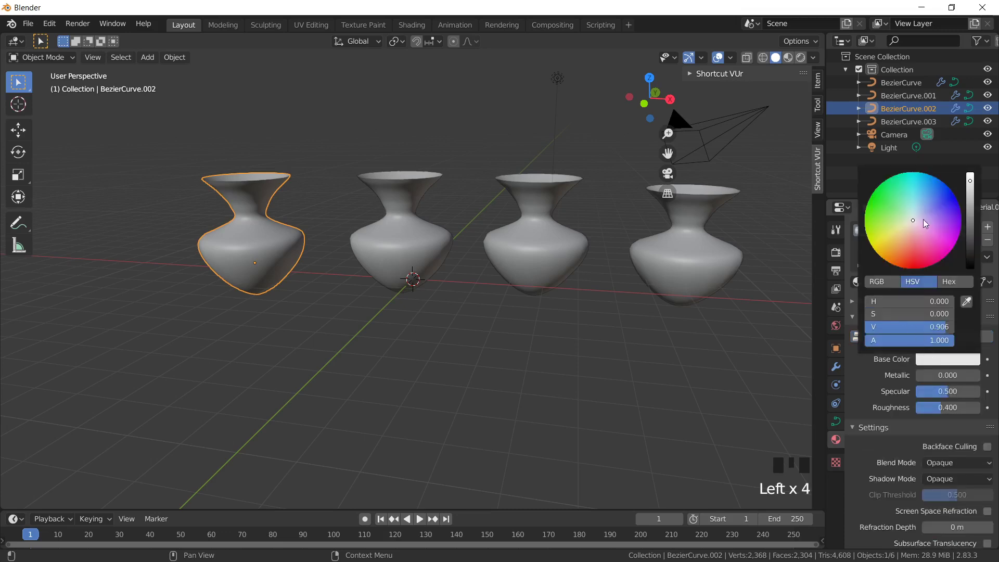
{"action": "left_click_drag", "start_coordinate": [911, 223], "coordinate": [914, 253]}
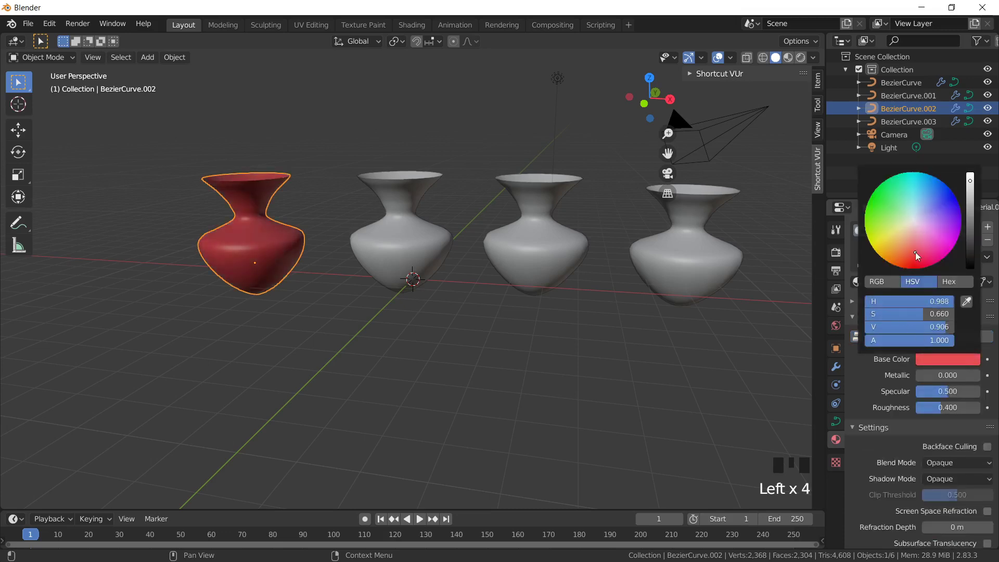
{"action": "left_click", "coordinate": [954, 375]}
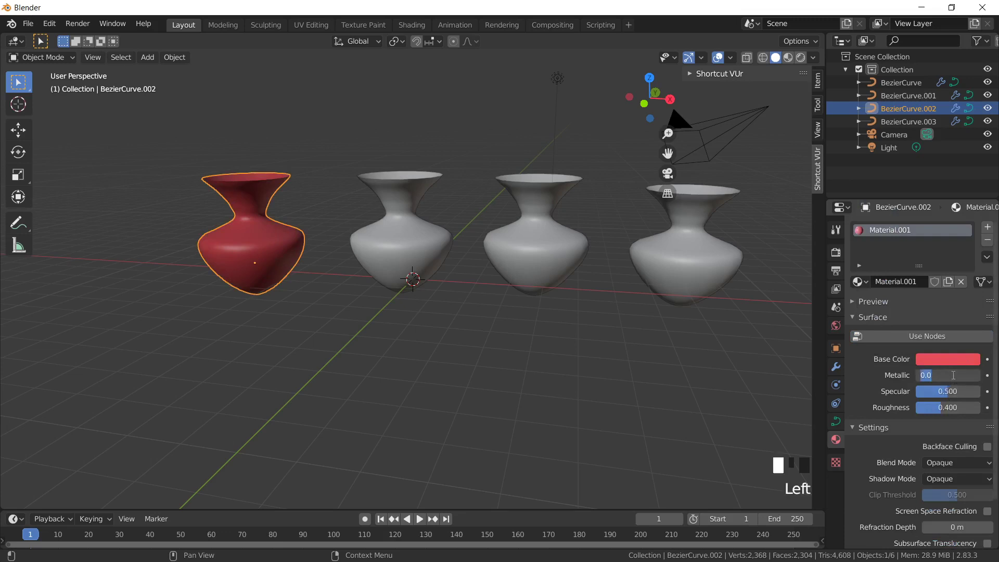
{"action": "type", "text": "1"}
{"action": "key", "text": "Return"}
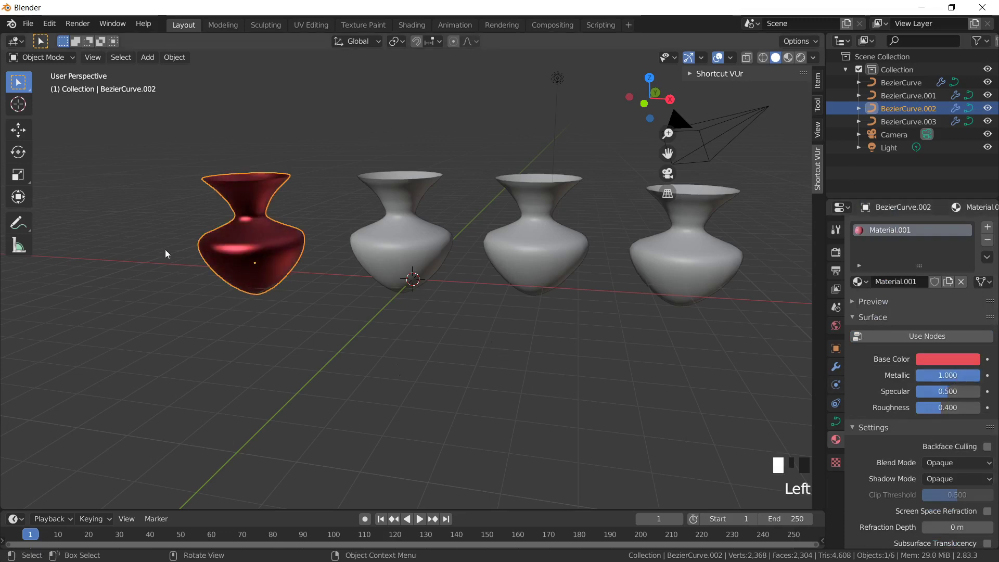
Edit the second vase's curve and raise its rim control point about 1 m to make the vase taller
{"action": "left_click", "coordinate": [410, 243]}
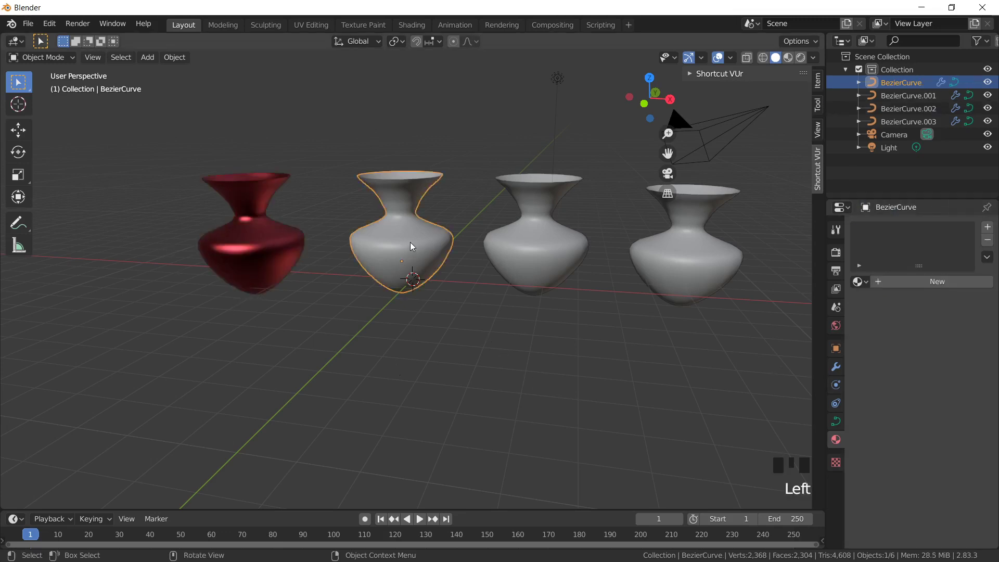
{"action": "key", "text": "Tab"}
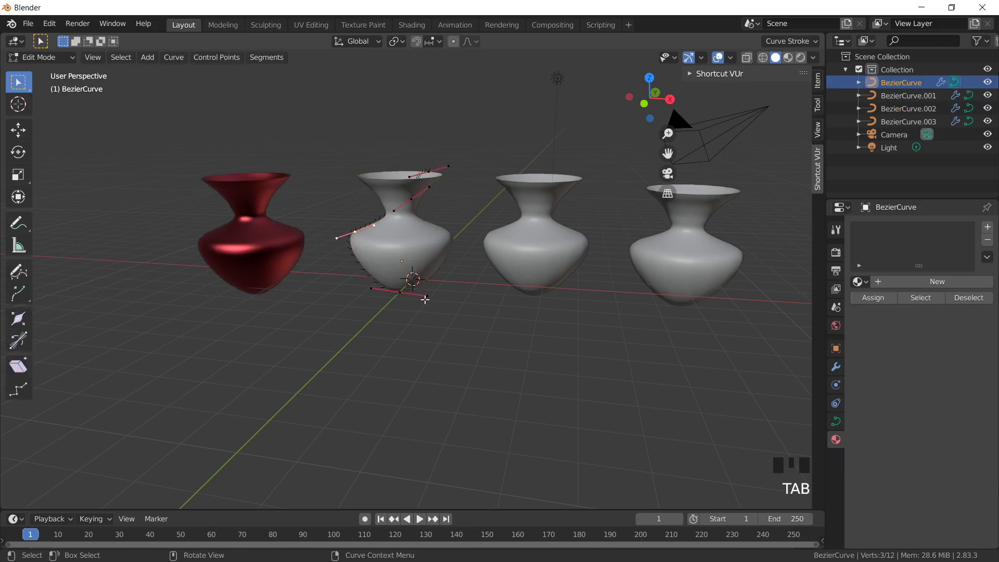
{"action": "left_click", "coordinate": [426, 172]}
{"action": "key", "text": "g"}
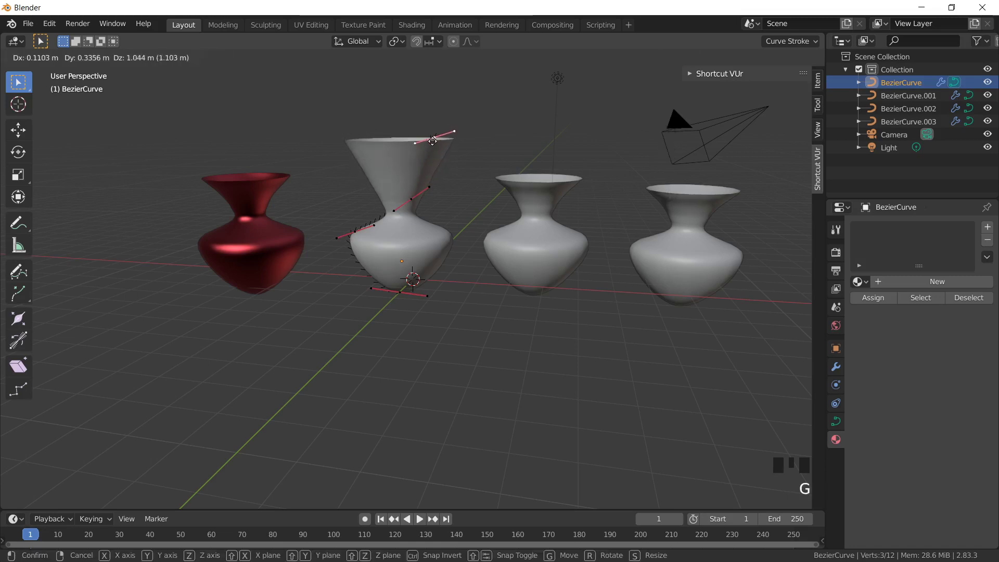
{"action": "left_click", "coordinate": [433, 143]}
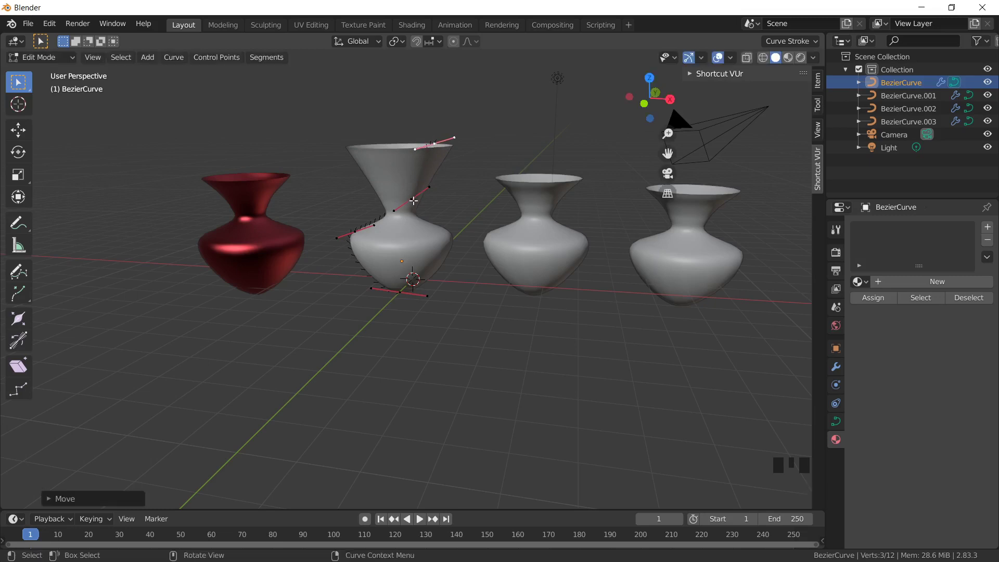
Raise the second vase's neck control point about 1 m and rotate it clockwise until its outer handle slopes downward
{"action": "left_click", "coordinate": [414, 200]}
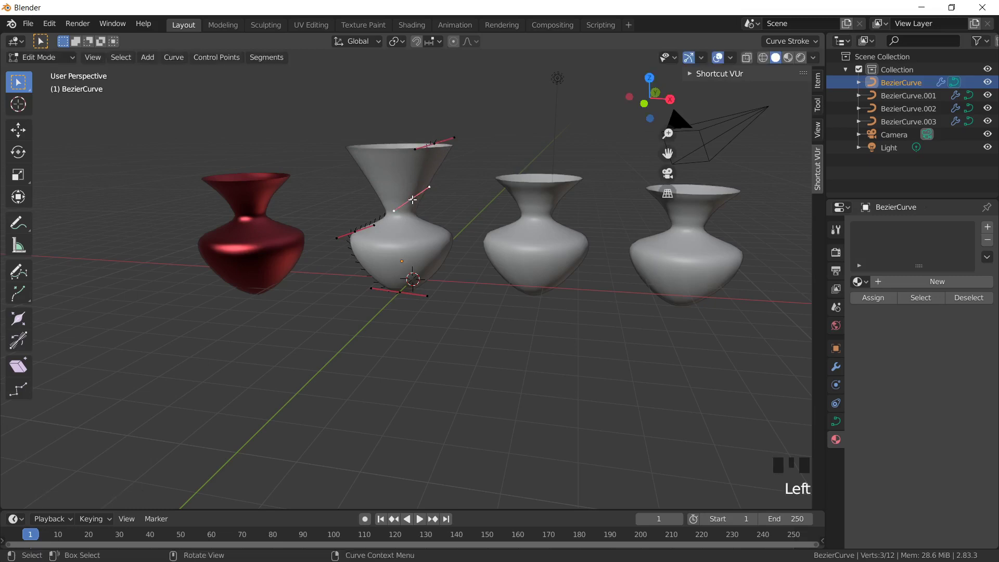
{"action": "key", "text": "g"}
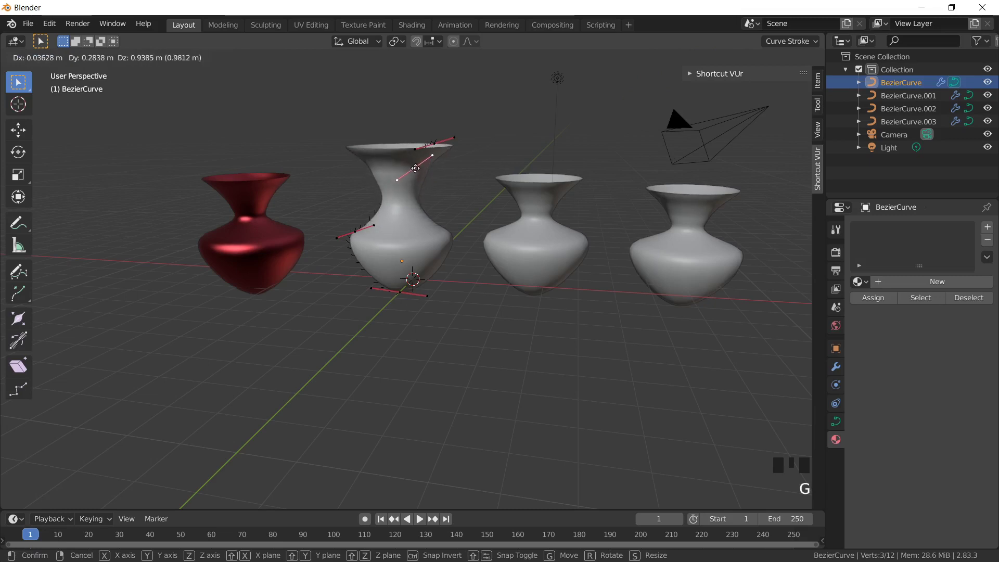
{"action": "left_click", "coordinate": [416, 169]}
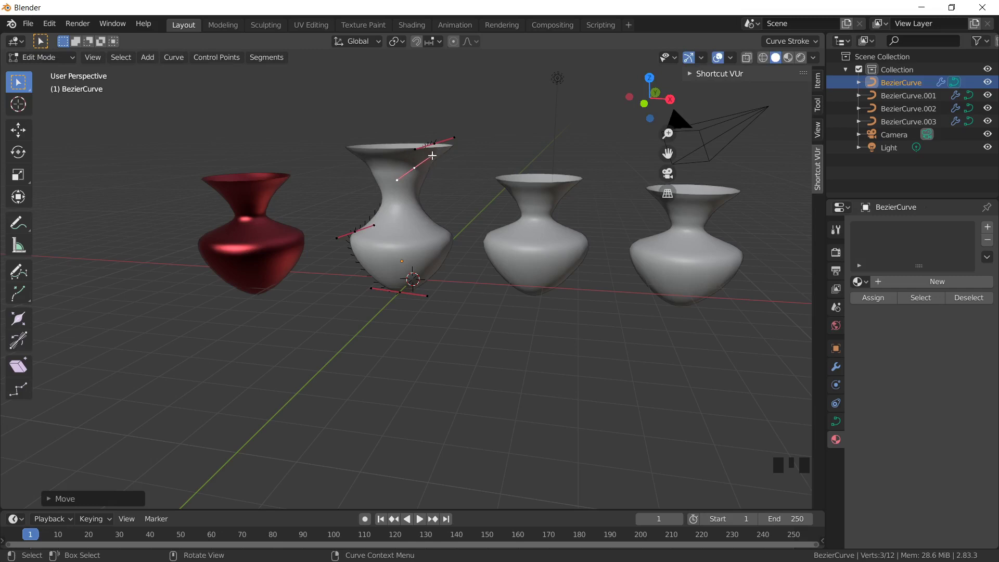
{"action": "key", "text": "r"}
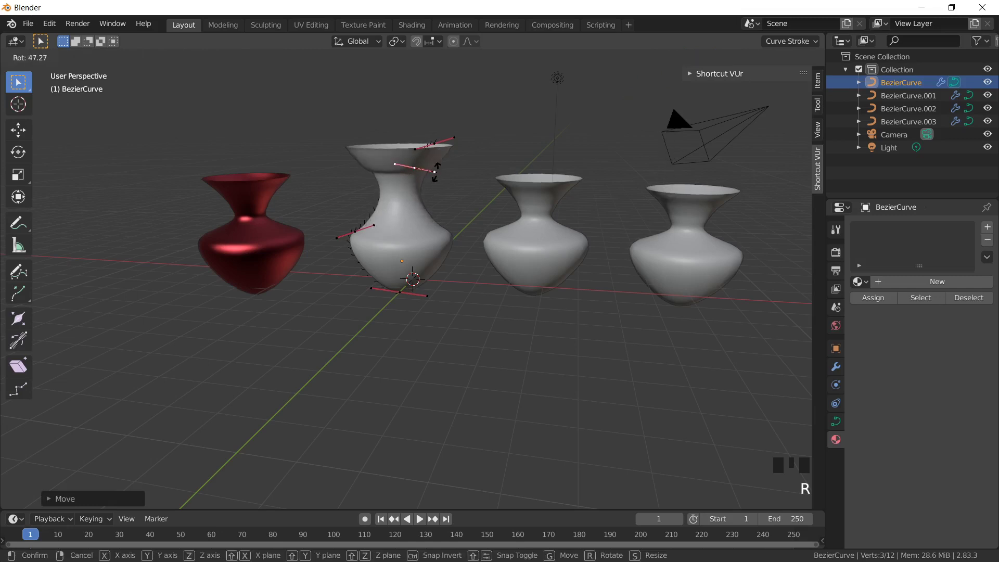
{"action": "left_click", "coordinate": [435, 188]}
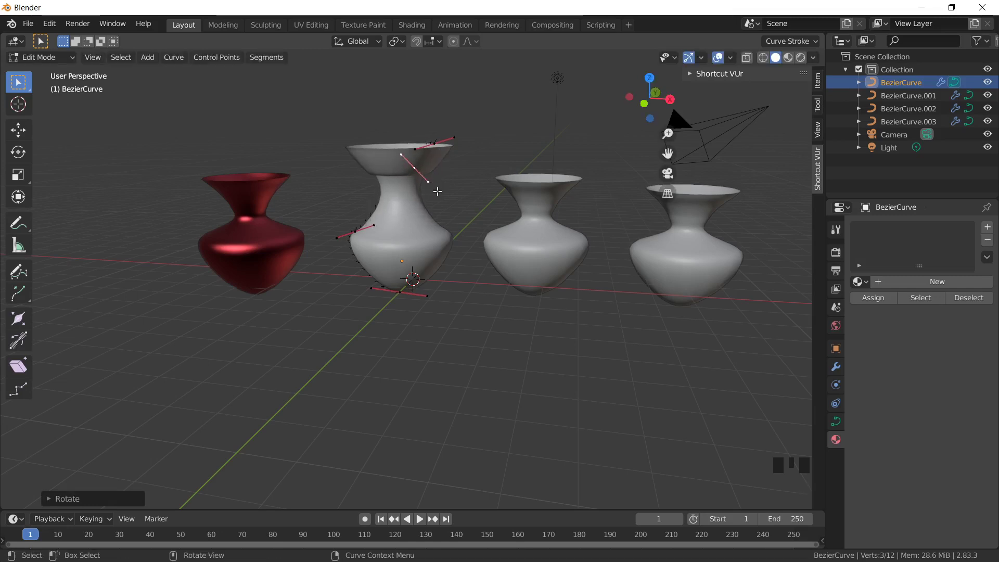
Rotate the bottom control point of the second vase's curve counter-clockwise so its inner handle tilts upward
{"action": "left_click", "coordinate": [424, 296]}
{"action": "left_click", "coordinate": [397, 292]}
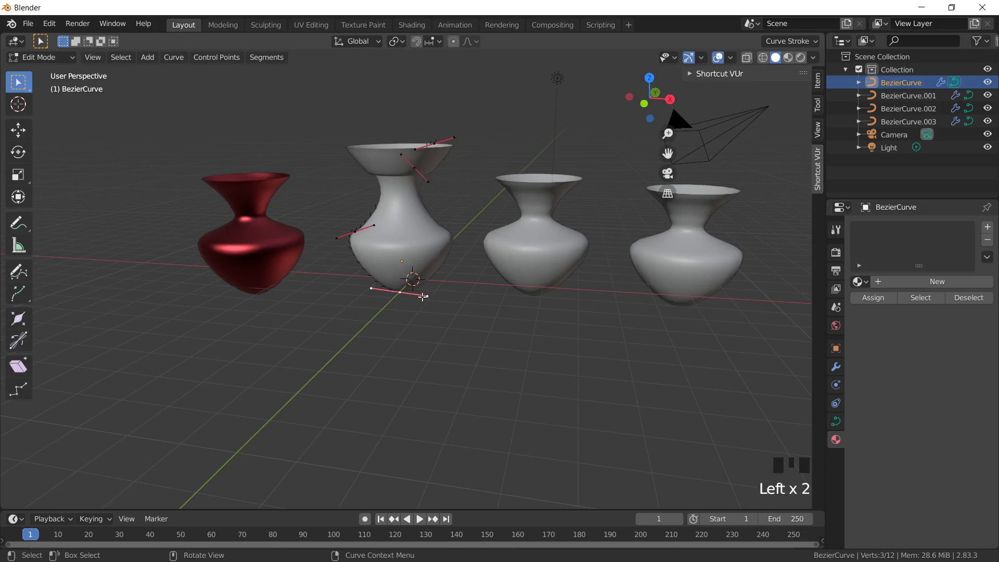
{"action": "key", "text": "r"}
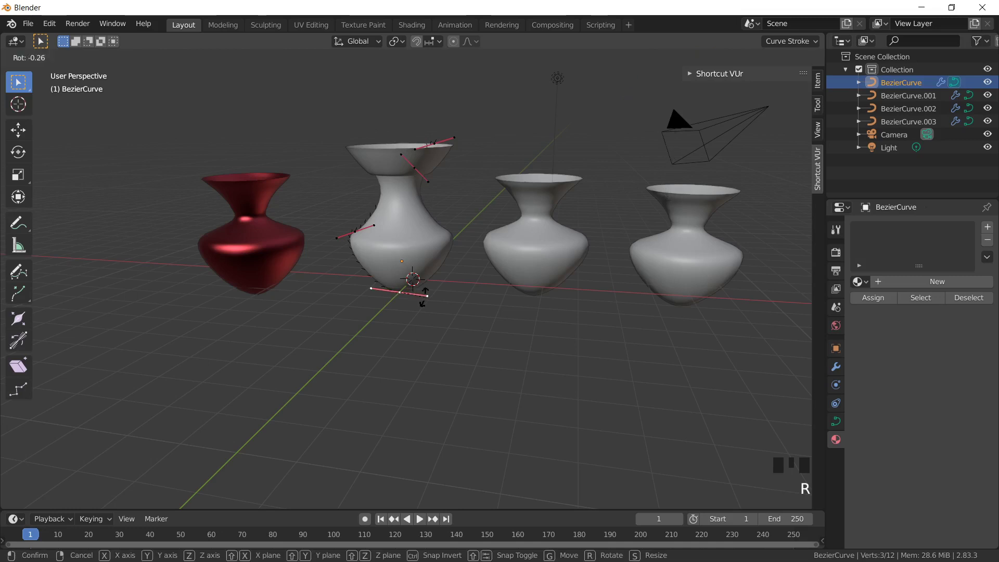
{"action": "left_click", "coordinate": [425, 284]}
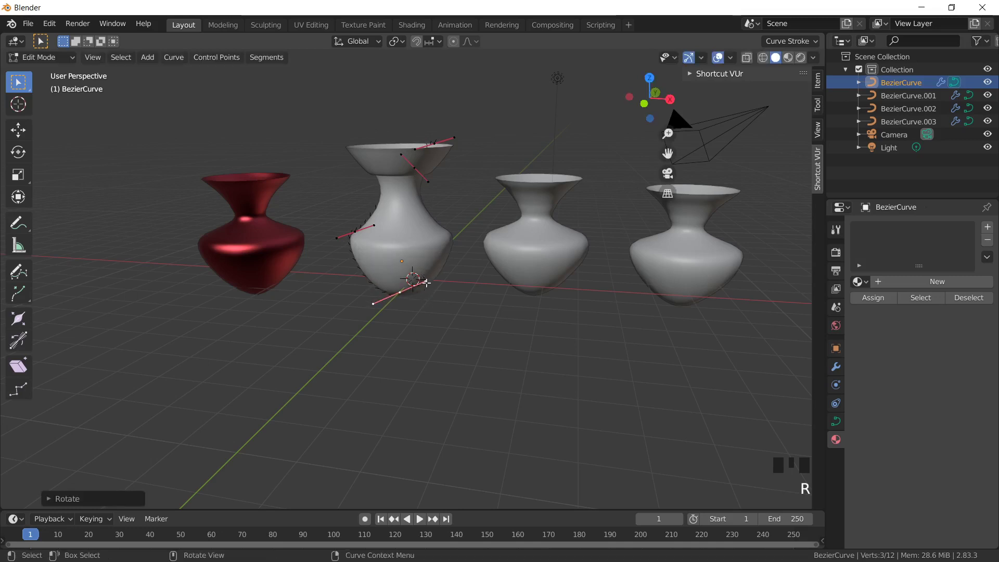
Move the second vase's belly control point inward and slightly down to slim the body, and return to Object Mode
{"action": "left_click", "coordinate": [375, 226]}
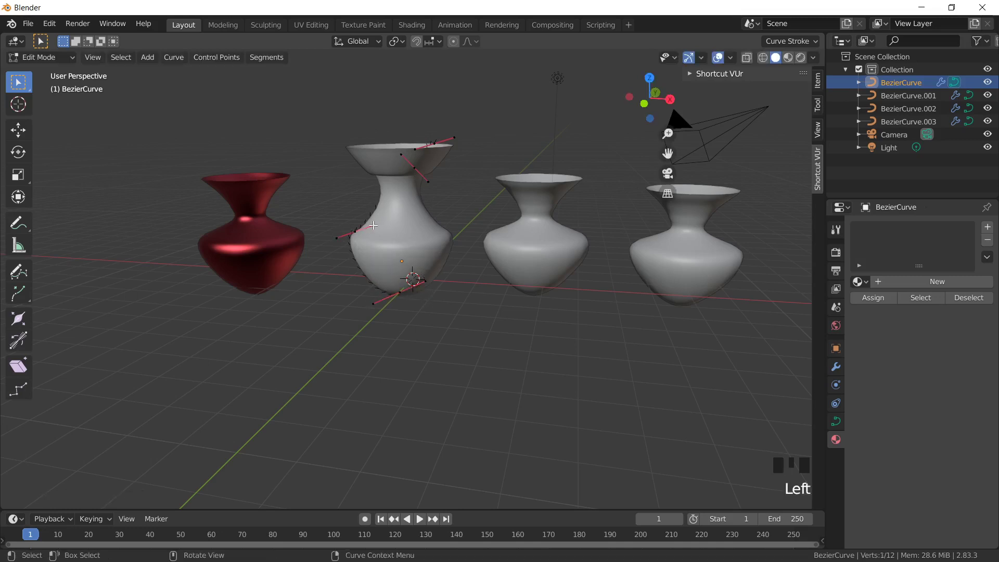
{"action": "left_click", "coordinate": [350, 236]}
{"action": "key", "text": "g"}
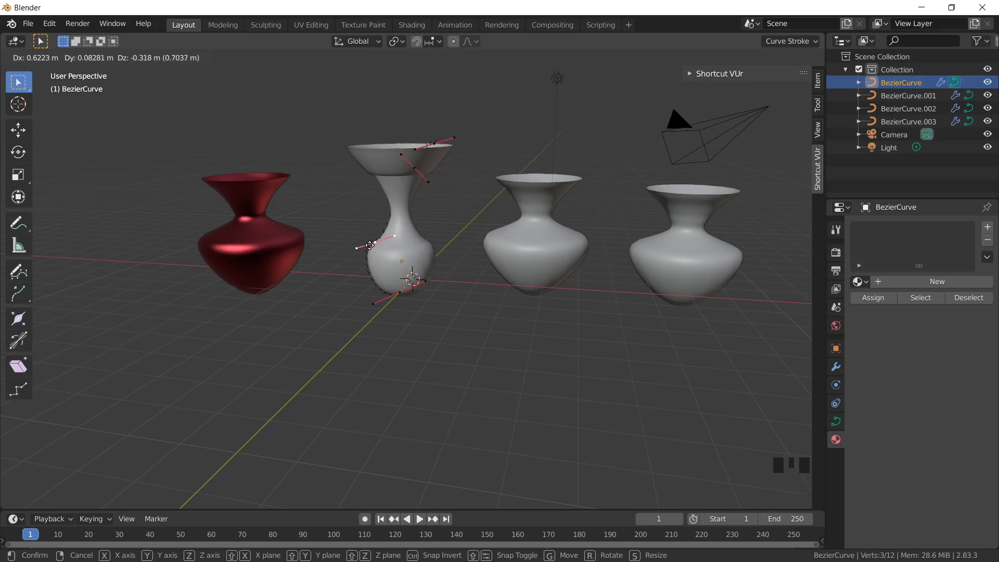
{"action": "left_click", "coordinate": [363, 246]}
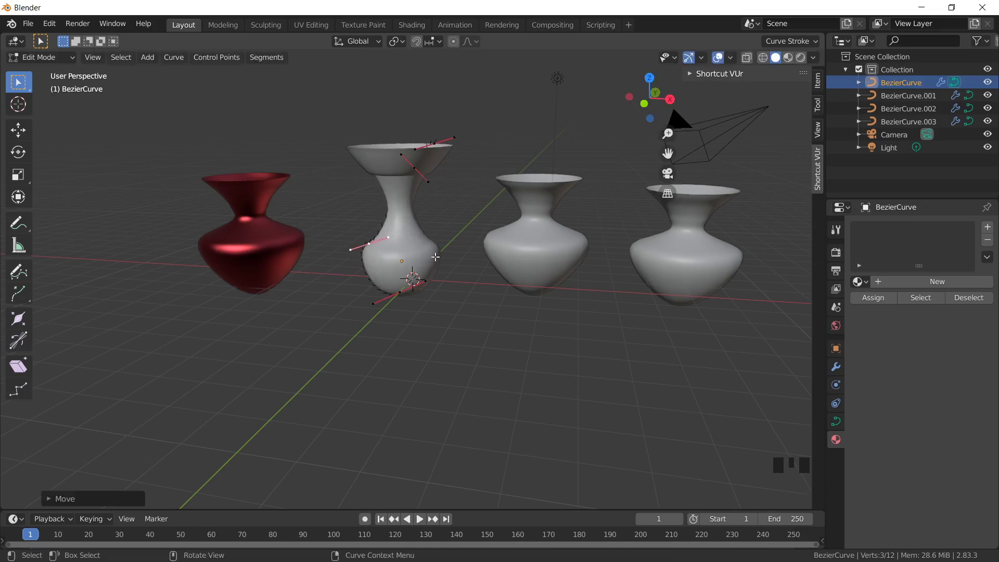
{"action": "key", "text": "Tab"}
Give the second vase a new material with nodes off, a bright green base color and Metallic 1
{"action": "left_click", "coordinate": [384, 245]}
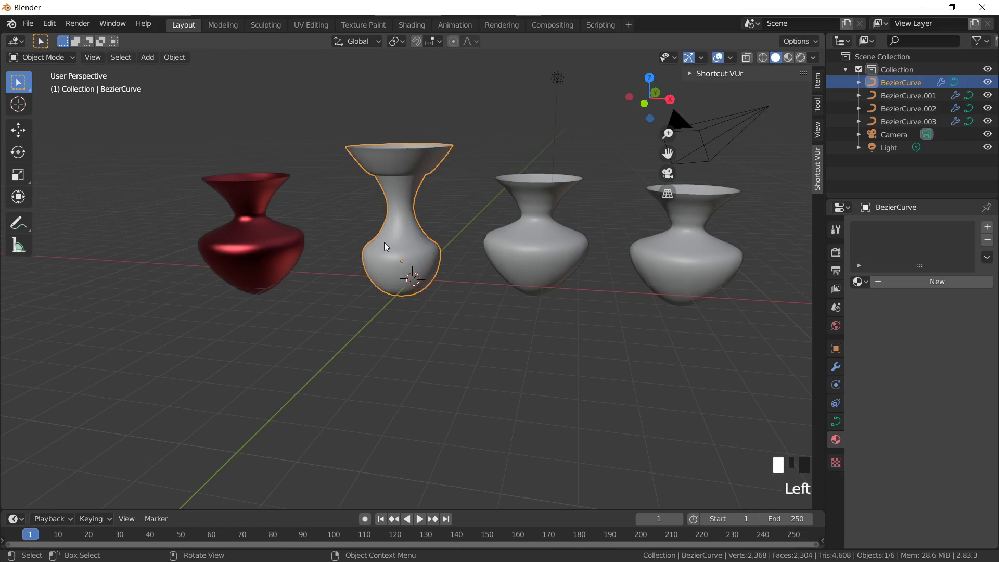
{"action": "left_click", "coordinate": [837, 439]}
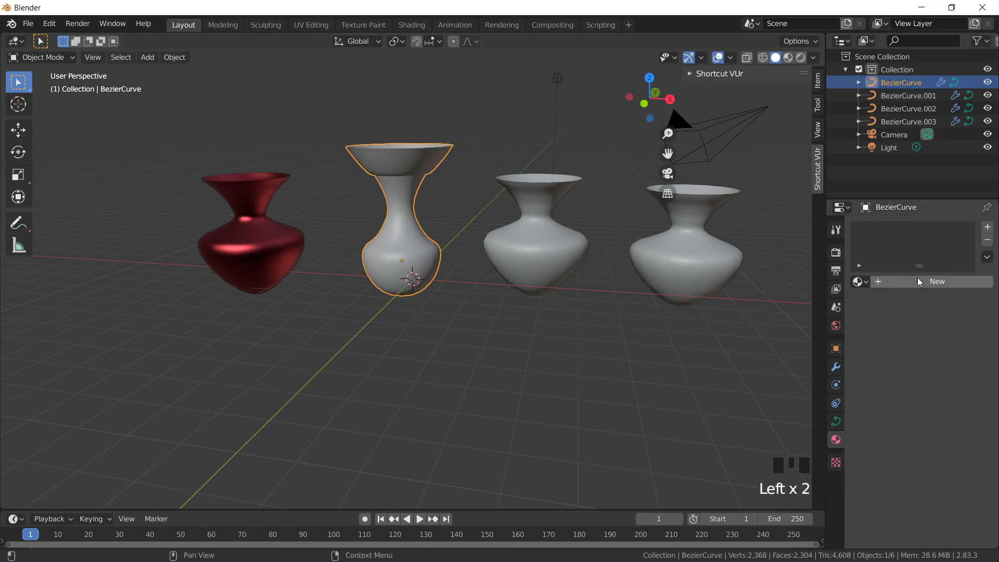
{"action": "left_click", "coordinate": [926, 280]}
{"action": "left_click", "coordinate": [922, 336]}
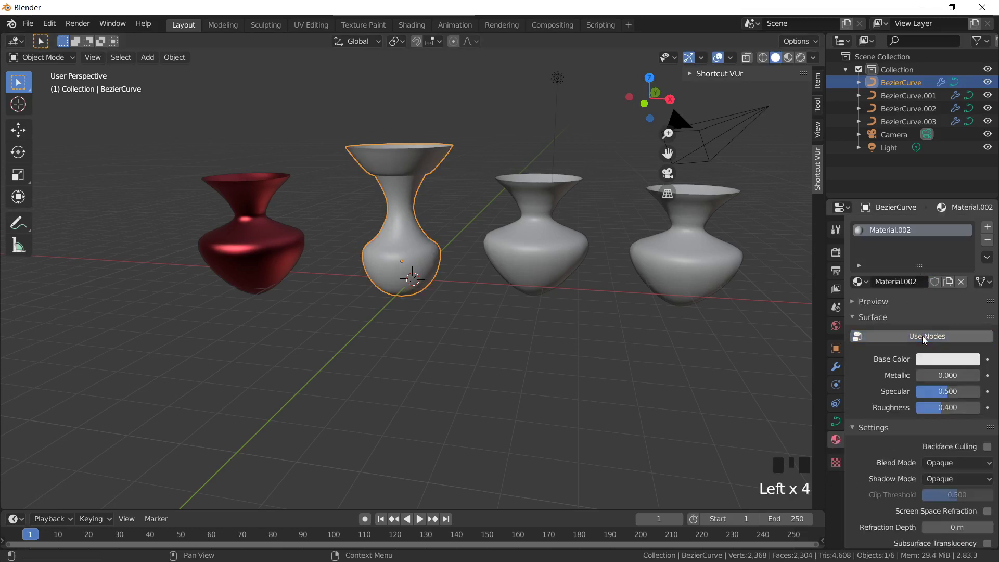
{"action": "left_click", "coordinate": [929, 360]}
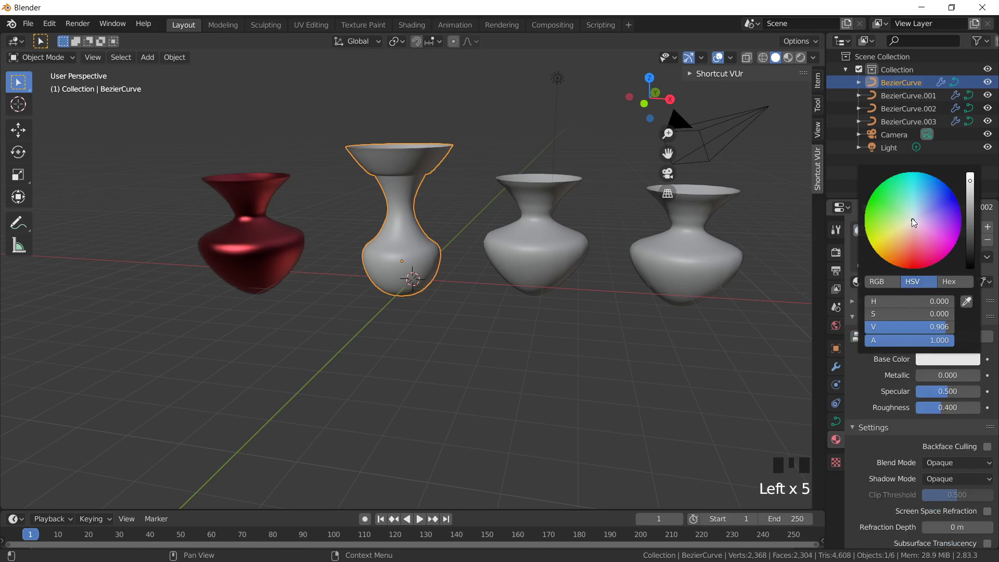
{"action": "left_click_drag", "start_coordinate": [914, 222], "coordinate": [876, 215]}
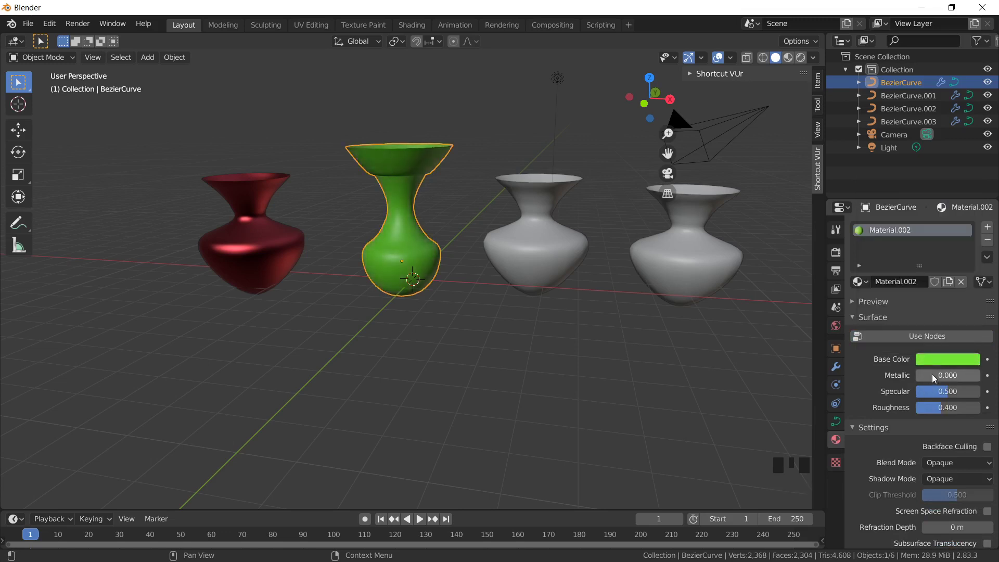
{"action": "left_click_drag", "start_coordinate": [933, 373], "coordinate": [932, 374]}
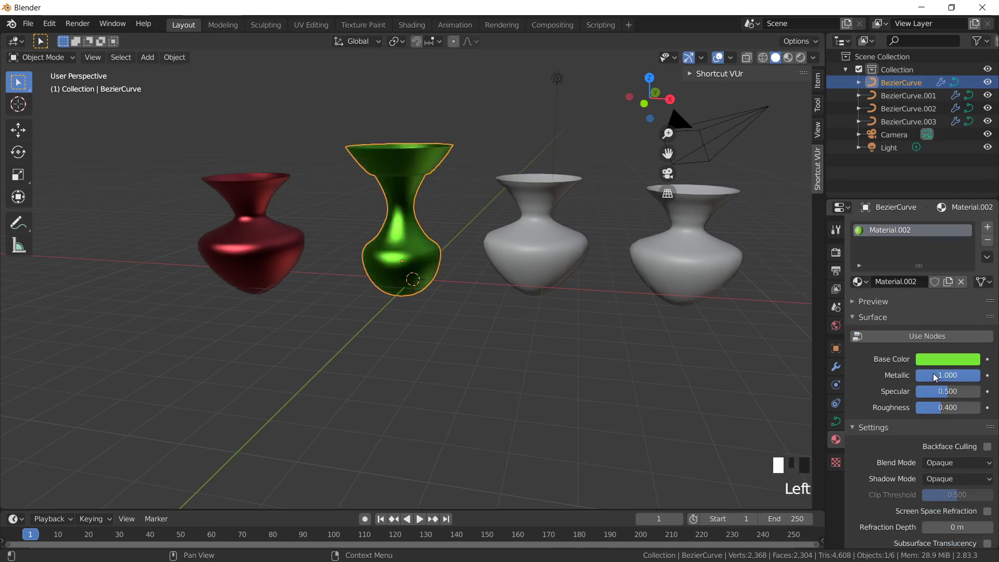
Edit the third vase's curve and rotate its neck control point about 10 degrees counter-clockwise
{"action": "left_click", "coordinate": [545, 226]}
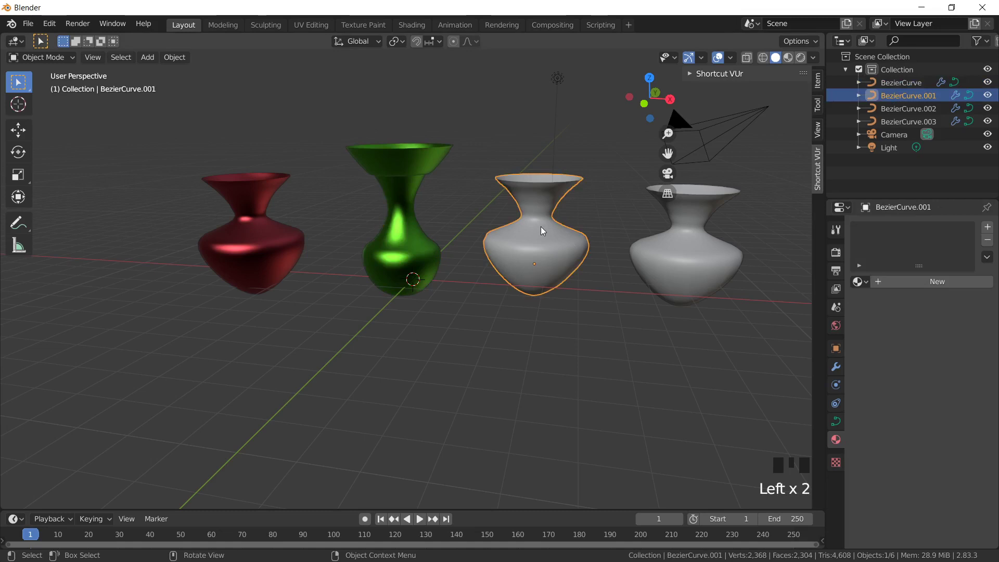
{"action": "key", "text": "Tab"}
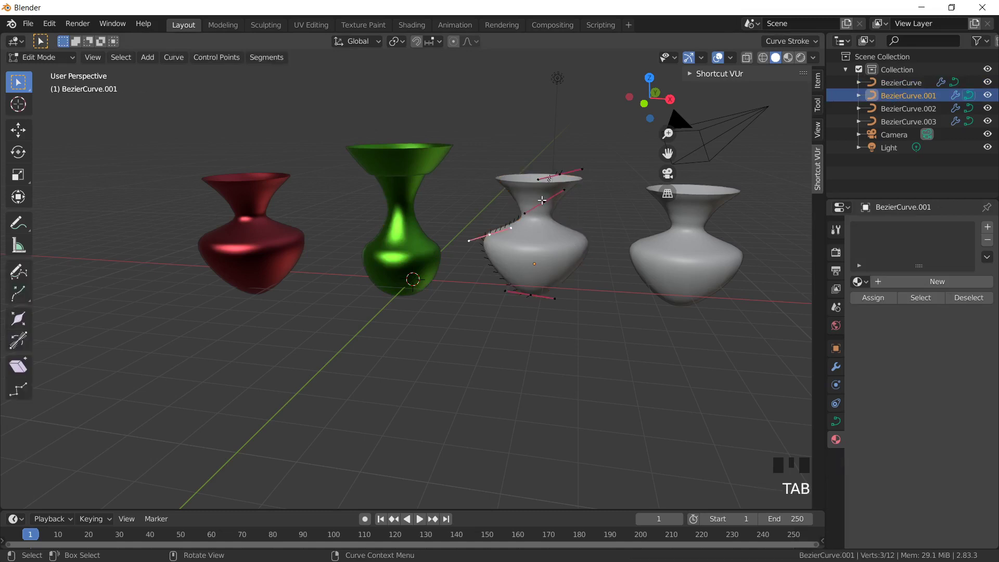
{"action": "left_click", "coordinate": [557, 191]}
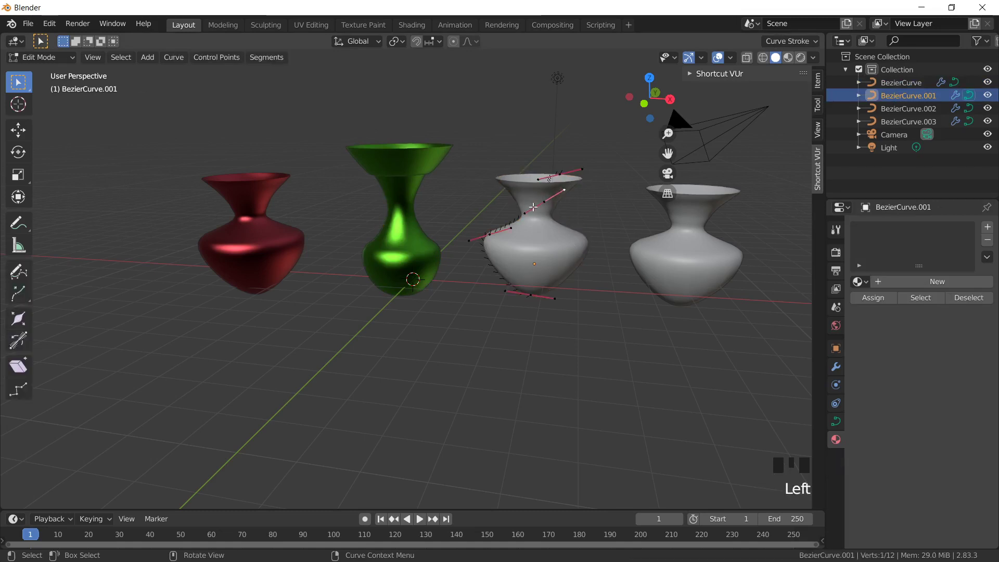
{"action": "left_click", "coordinate": [538, 207]}
{"action": "key", "text": "r"}
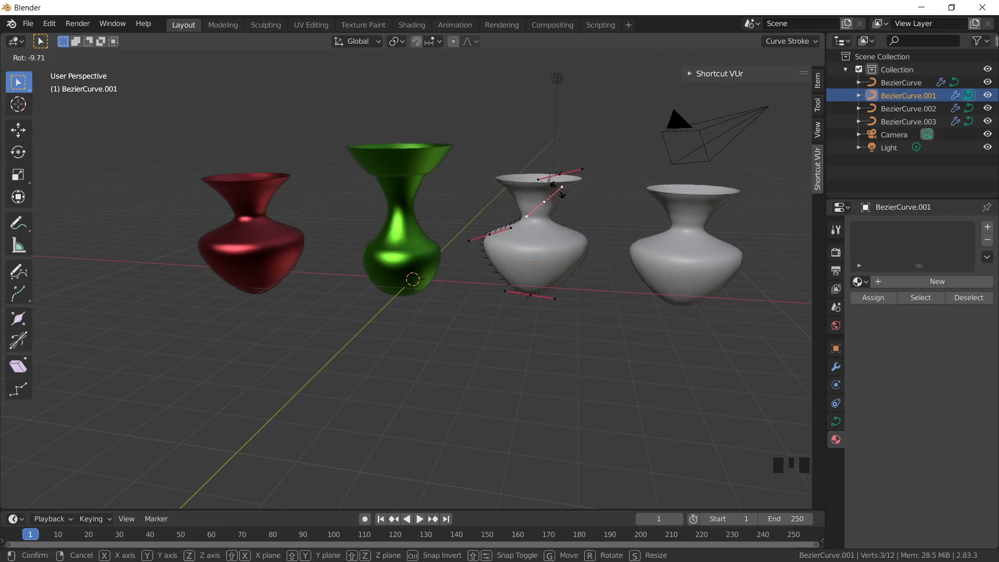
{"action": "left_click", "coordinate": [557, 188]}
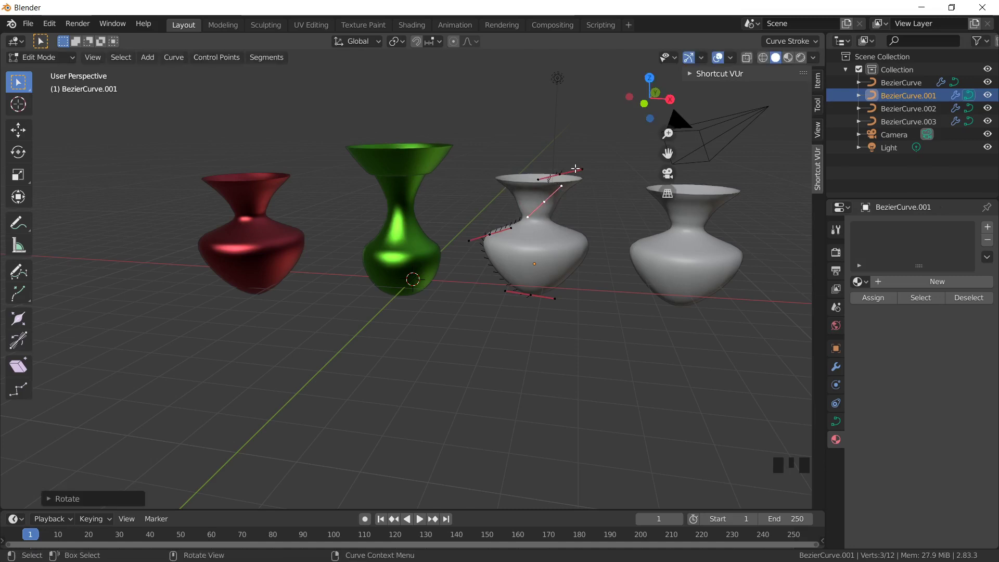
Raise the rim control point of the third vase's curve about 0.5 m
{"action": "left_click", "coordinate": [576, 170]}
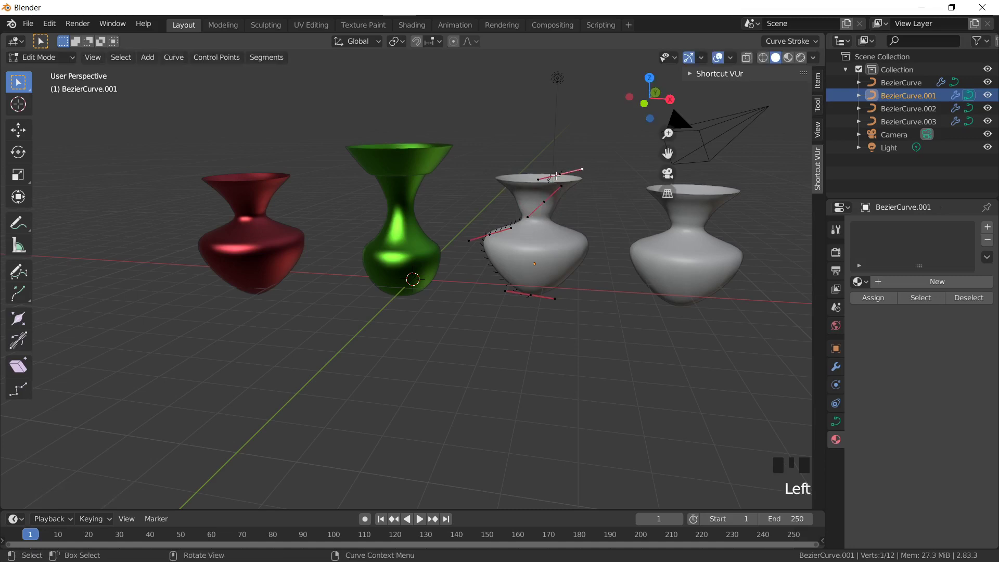
{"action": "left_click", "coordinate": [555, 176]}
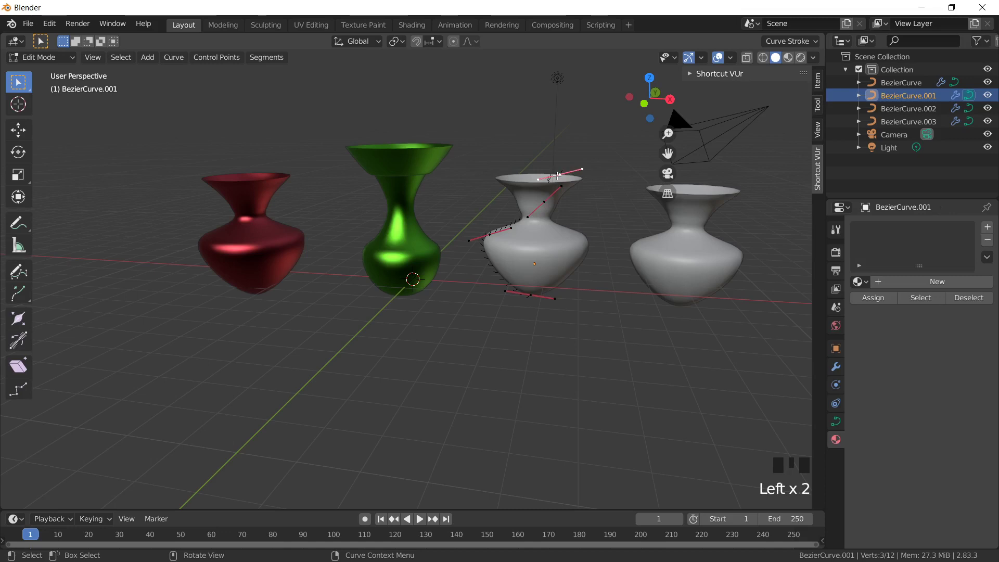
{"action": "key", "text": "g"}
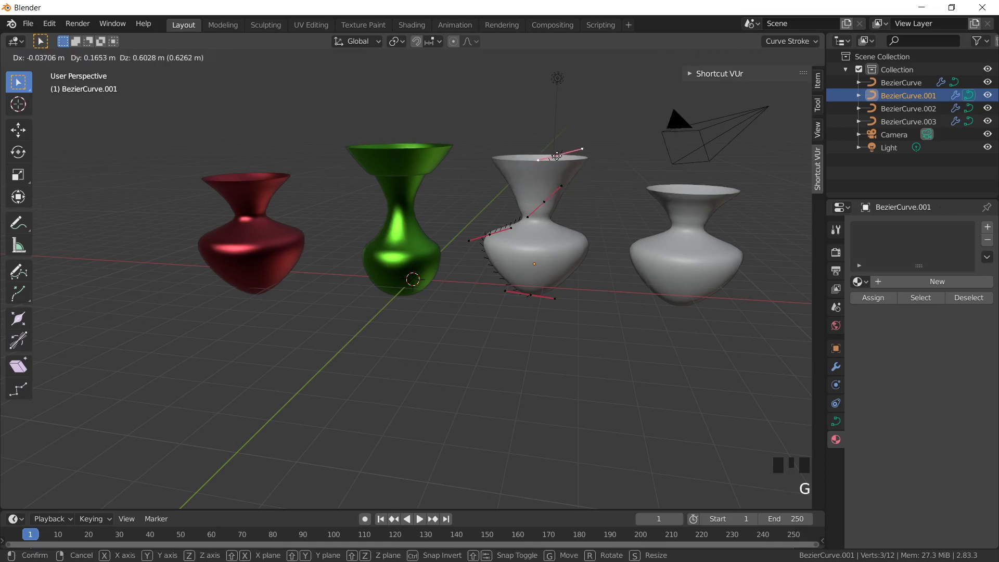
{"action": "left_click", "coordinate": [558, 160]}
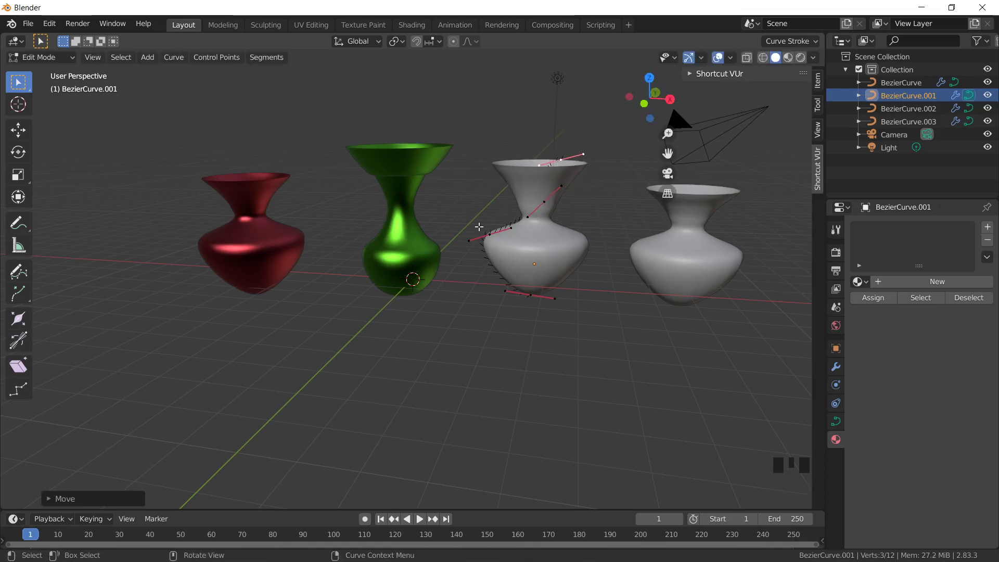
Rotate the belly control point of the third vase's curve about 113 degrees counter-clockwise and return to Object Mode
{"action": "left_click", "coordinate": [512, 229]}
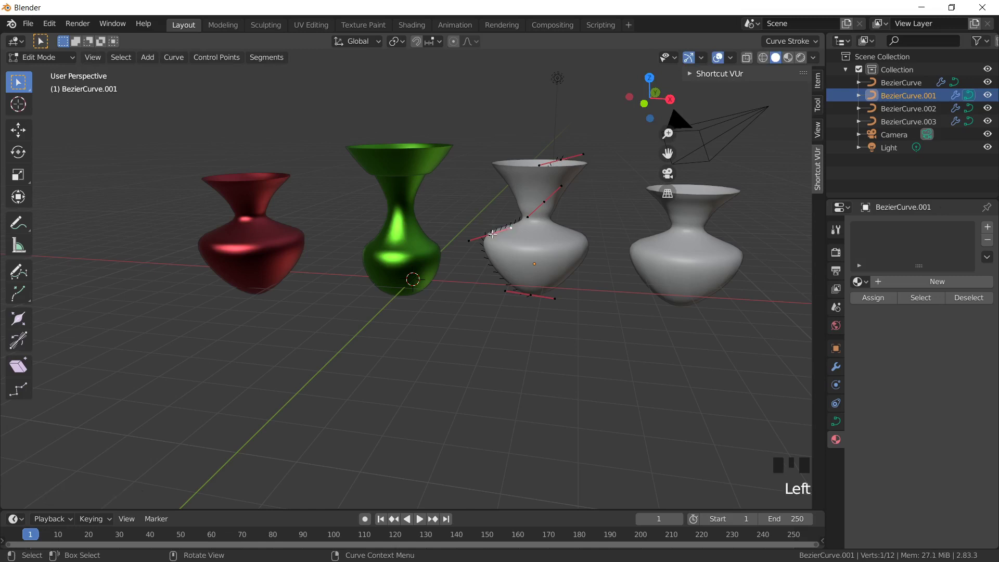
{"action": "left_click", "coordinate": [486, 235]}
{"action": "key", "text": "r"}
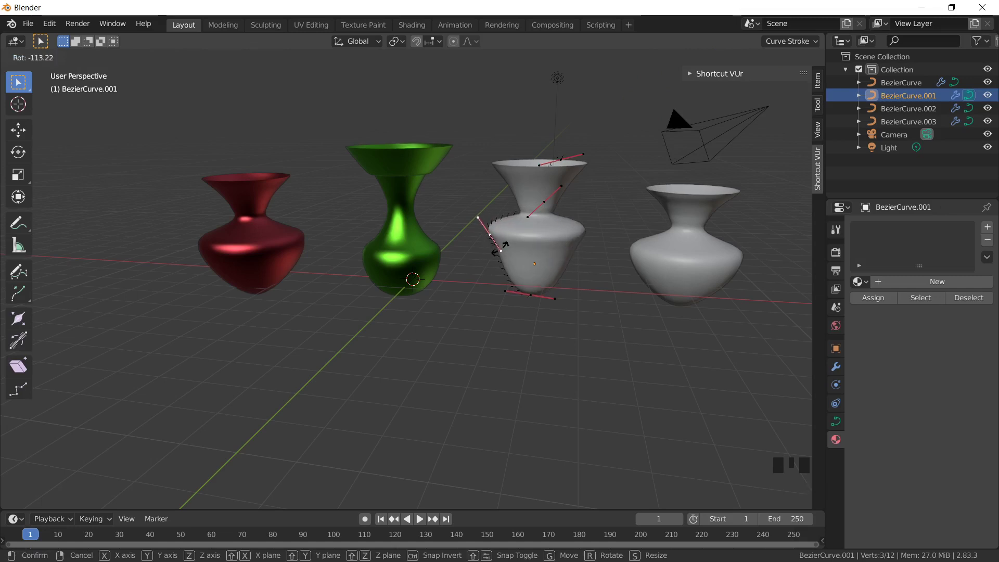
{"action": "left_click", "coordinate": [501, 250]}
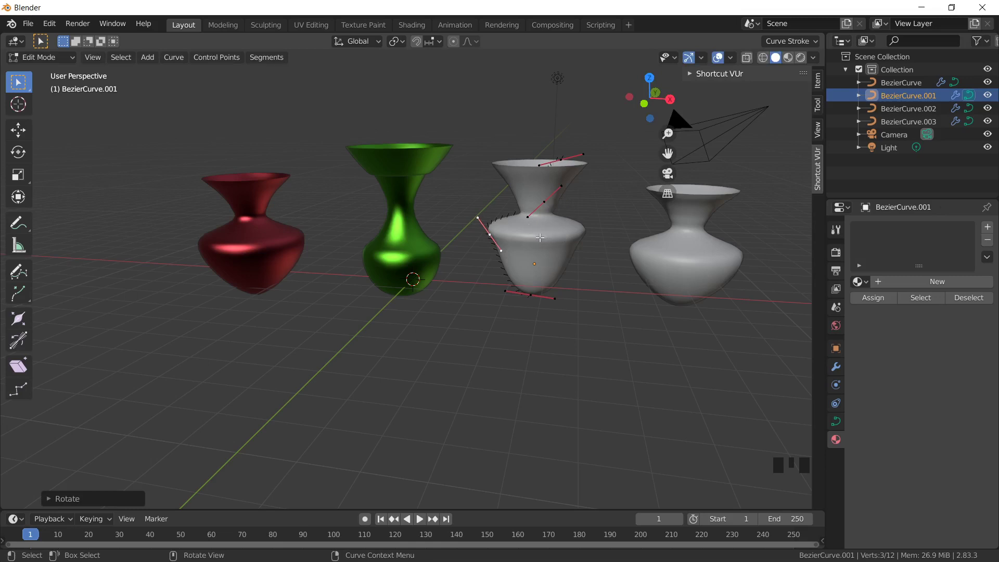
{"action": "key", "text": "Tab"}
Give the third vase a new material with nodes off, a blue-violet base color and Metallic 1
{"action": "left_click", "coordinate": [836, 439]}
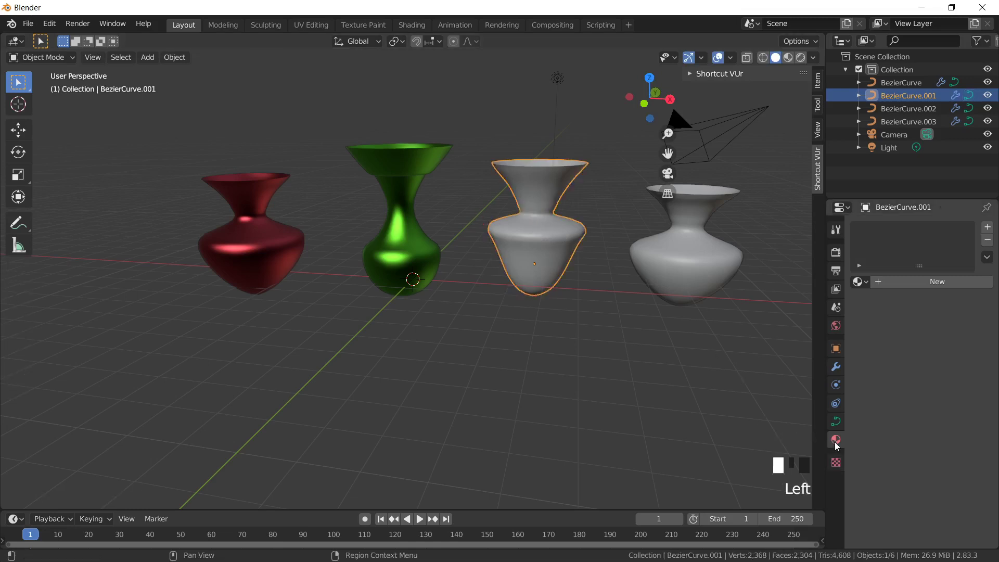
{"action": "left_click", "coordinate": [935, 281]}
{"action": "left_click", "coordinate": [918, 284]}
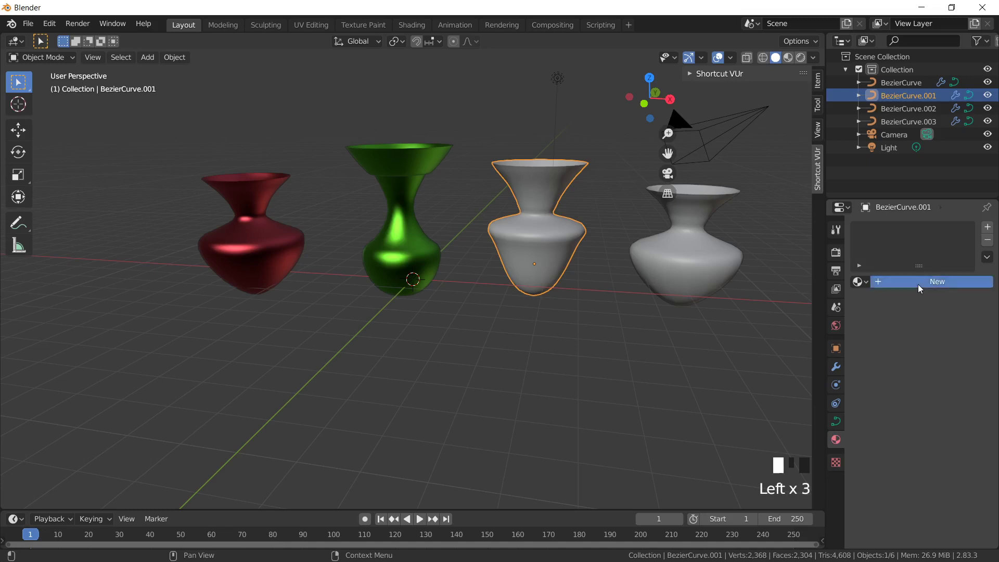
{"action": "left_click", "coordinate": [943, 336]}
{"action": "left_click", "coordinate": [935, 359]}
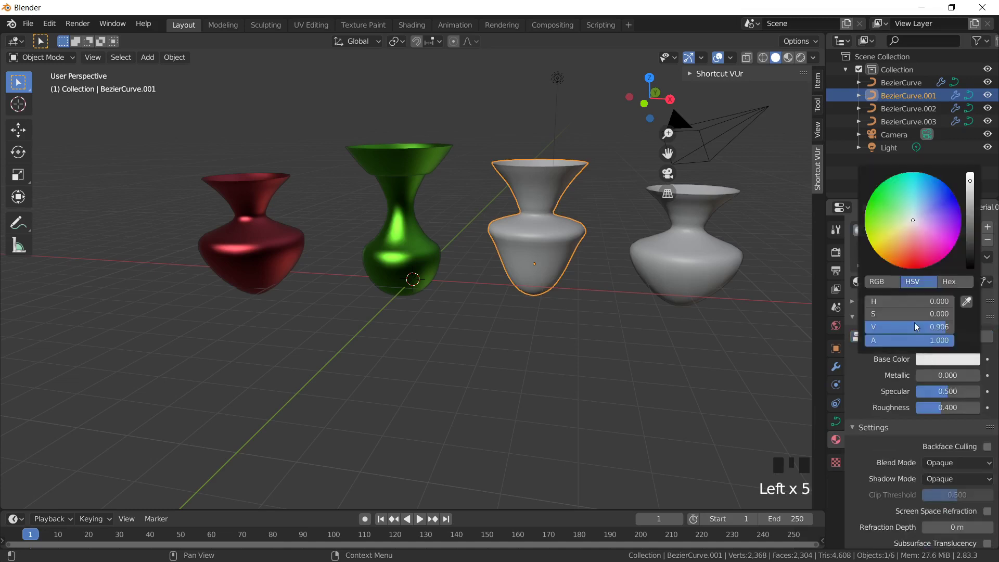
{"action": "left_click_drag", "start_coordinate": [913, 220], "coordinate": [949, 223]}
{"action": "mouse_move", "coordinate": [945, 379]}
{"action": "left_mouse_down"}
{"action": "mouse_move", "coordinate": [979, 379]}
{"action": "mouse_move", "coordinate": [947, 374]}
{"action": "left_mouse_up"}
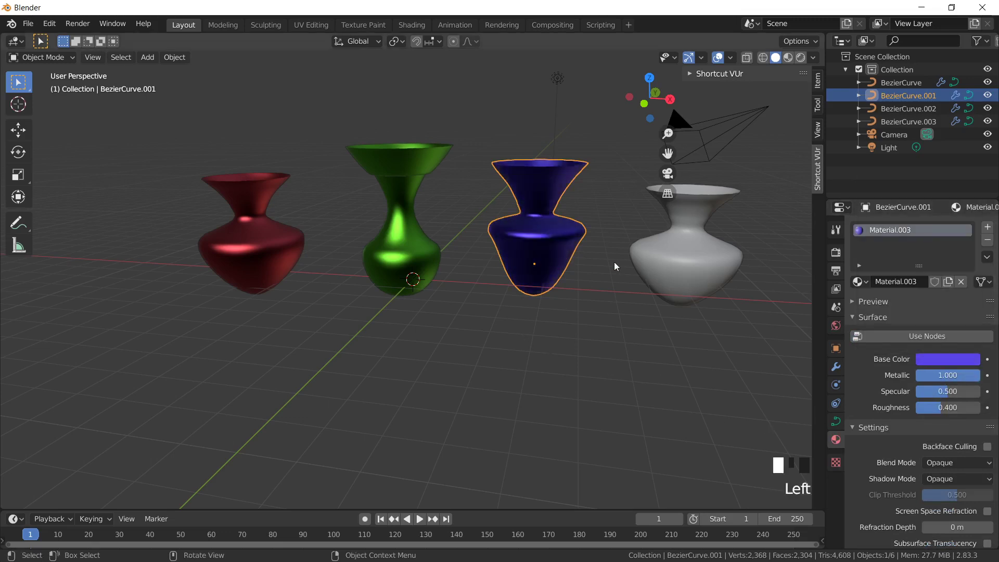
Edit the fourth vase's curve and rotate its belly control point about 67 degrees counter-clockwise to round the body
{"action": "left_click", "coordinate": [675, 263]}
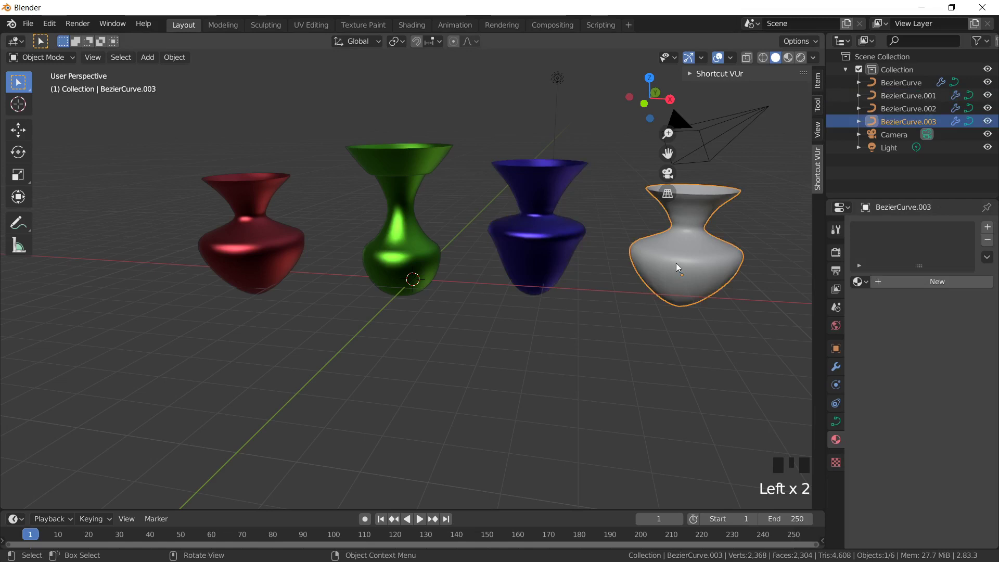
{"action": "key", "text": "Tab"}
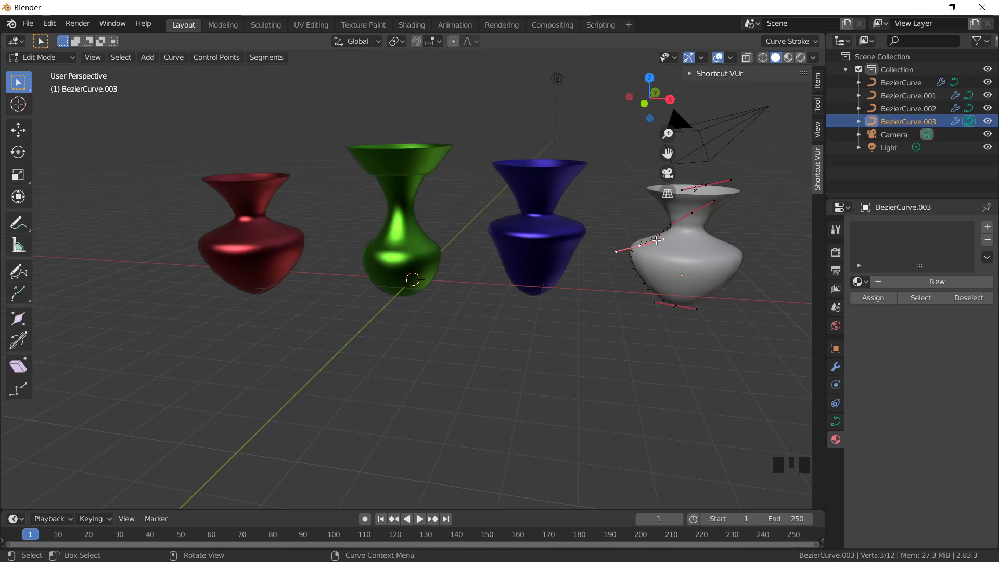
{"action": "key", "text": "r"}
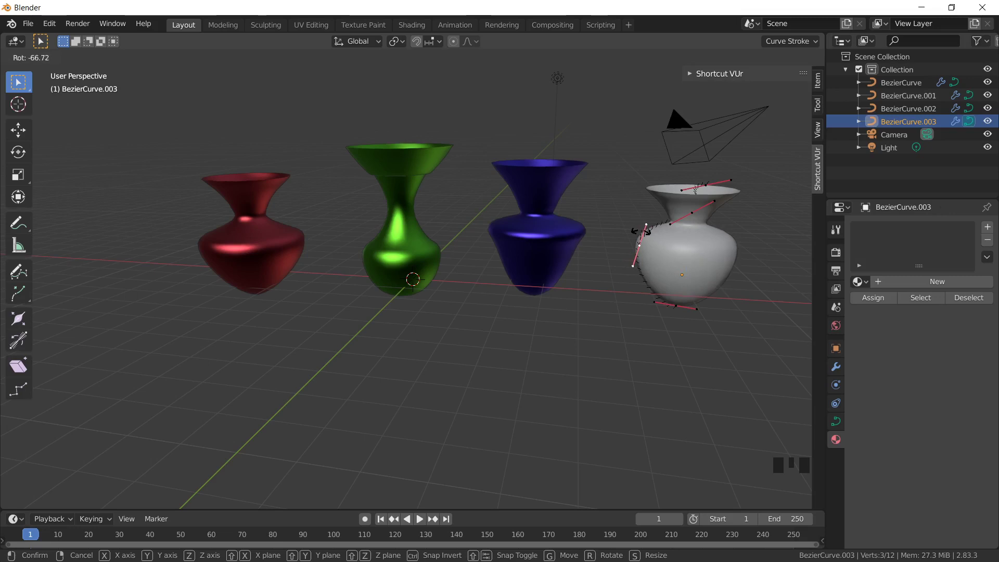
{"action": "left_click", "coordinate": [644, 232]}
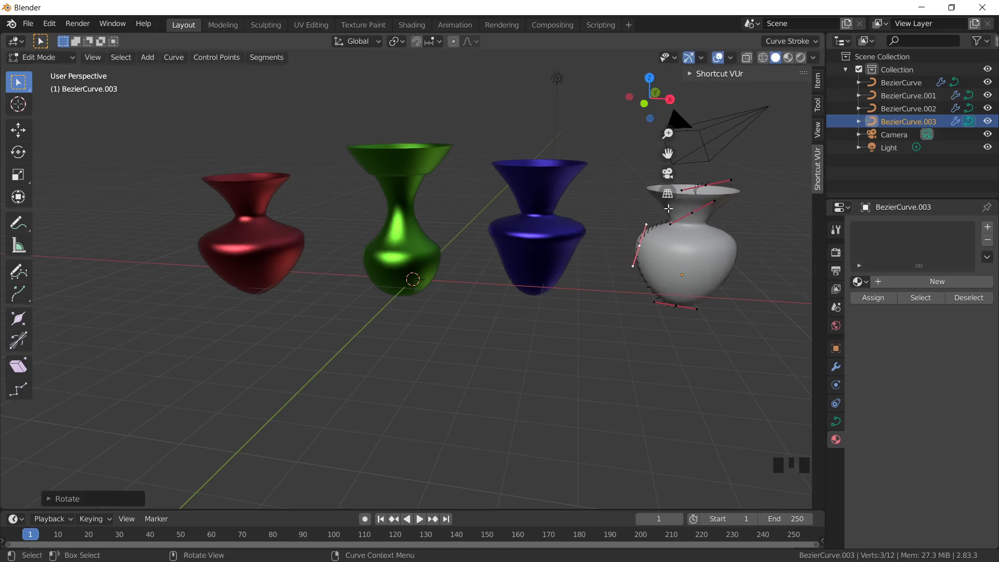
Move the neck control point of the fourth vase's curve slightly up and toward positive X
{"action": "left_click", "coordinate": [714, 202]}
{"action": "left_click", "coordinate": [689, 215]}
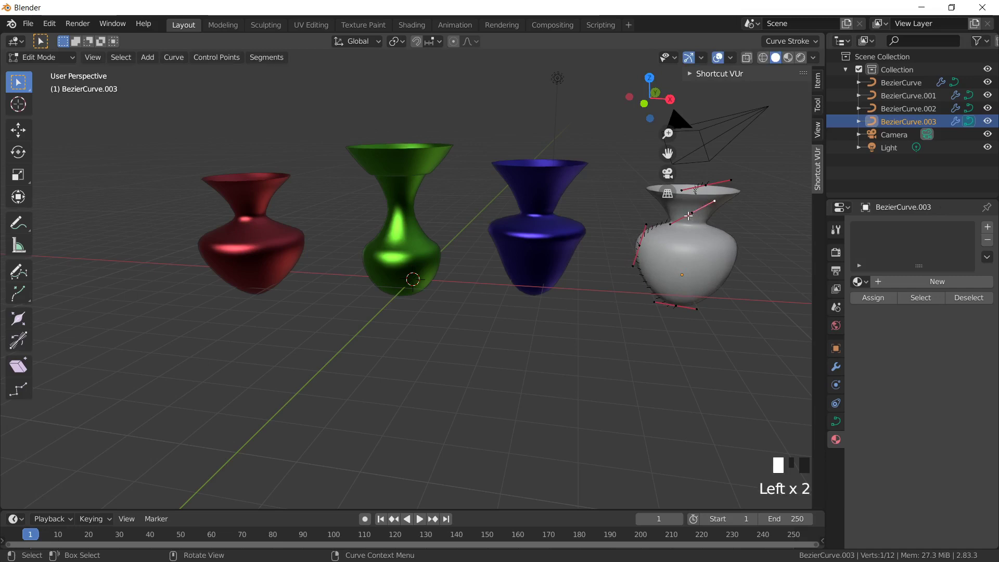
{"action": "key", "text": "g"}
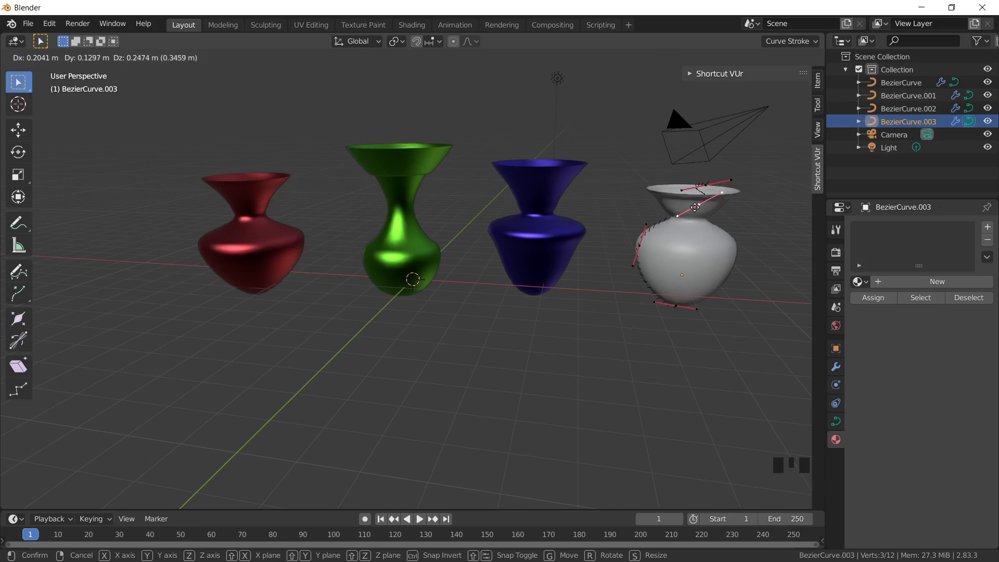
{"action": "left_click", "coordinate": [697, 207]}
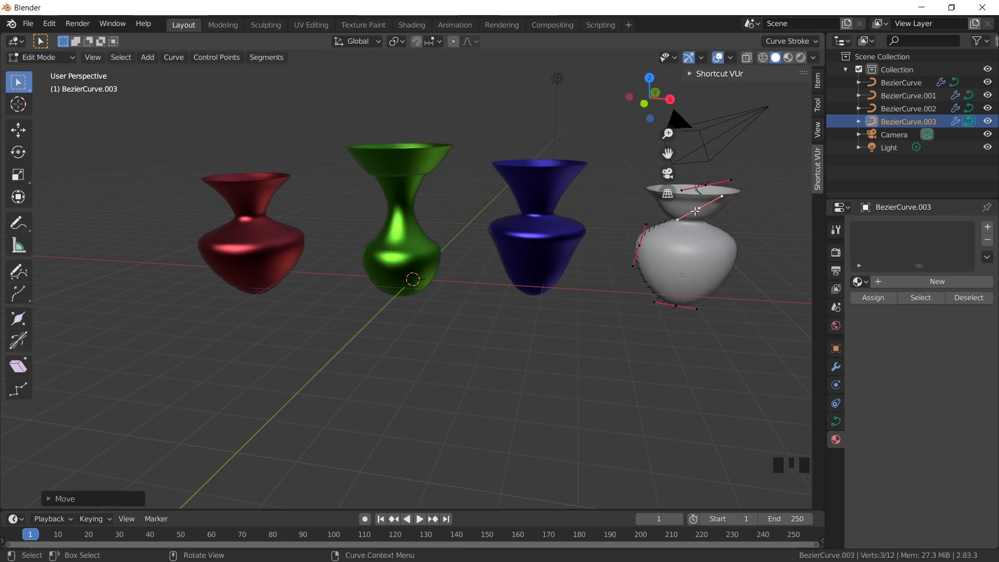
Rotate the rim control point of the fourth vase's curve counter-clockwise to a steeper angle and return to Object Mode
{"action": "left_click", "coordinate": [706, 185]}
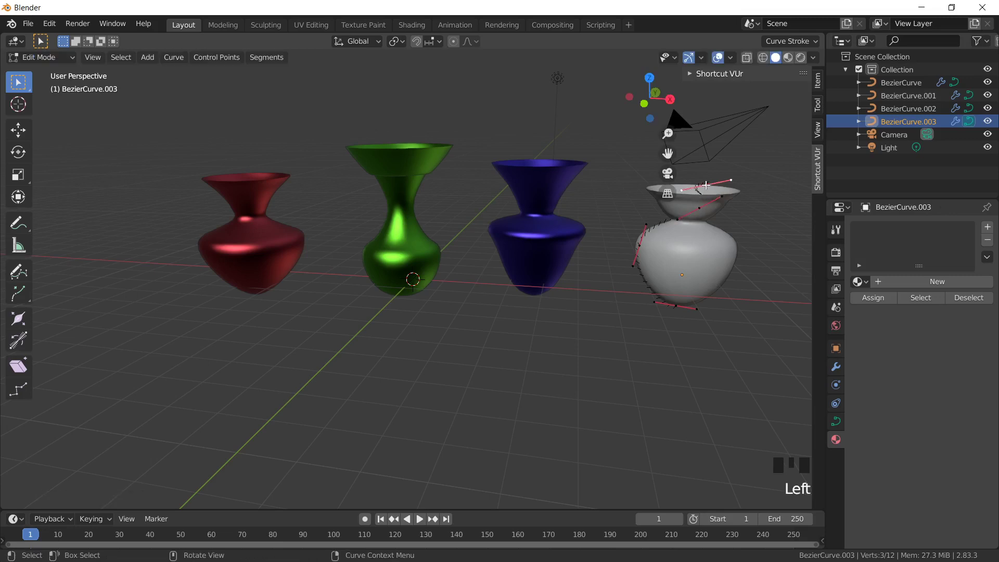
{"action": "key", "text": "r"}
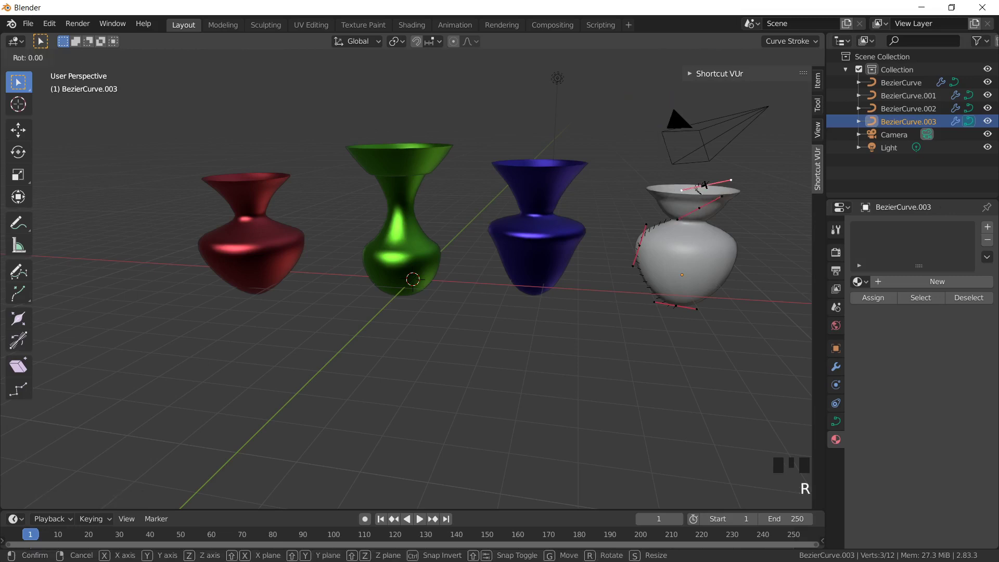
{"action": "left_click", "coordinate": [706, 185]}
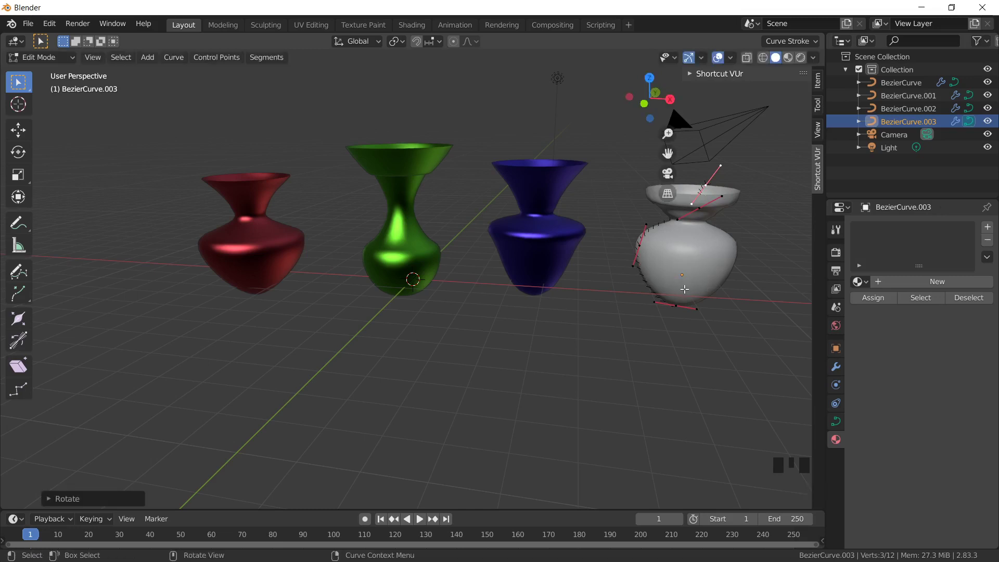
{"action": "key", "text": "Tab"}
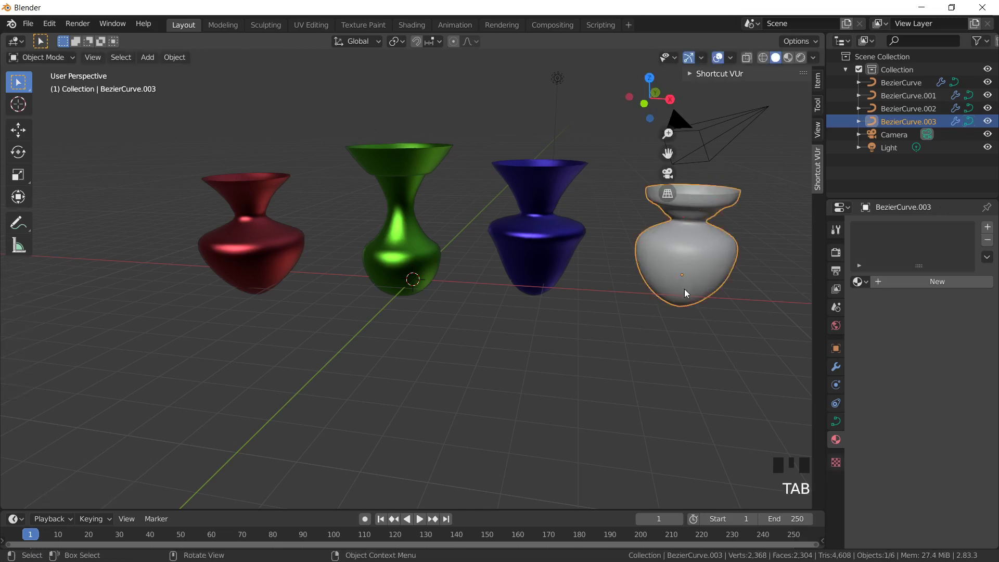
Give the fourth vase a new material with nodes off, a yellow base color (H 0.170, S 0.859) and Metallic 1
{"action": "left_click", "coordinate": [945, 279]}
{"action": "left_click", "coordinate": [889, 335]}
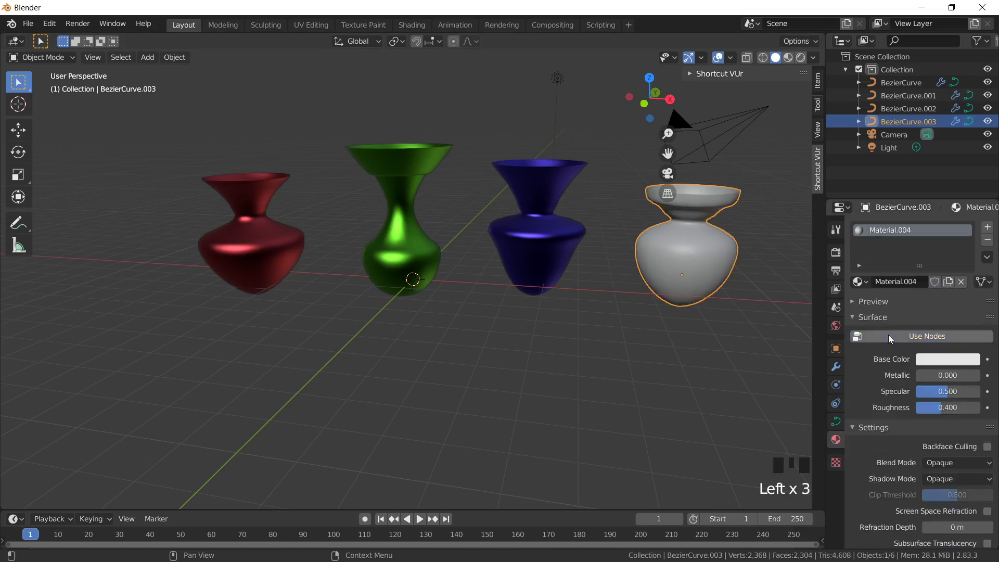
{"action": "left_click", "coordinate": [927, 358]}
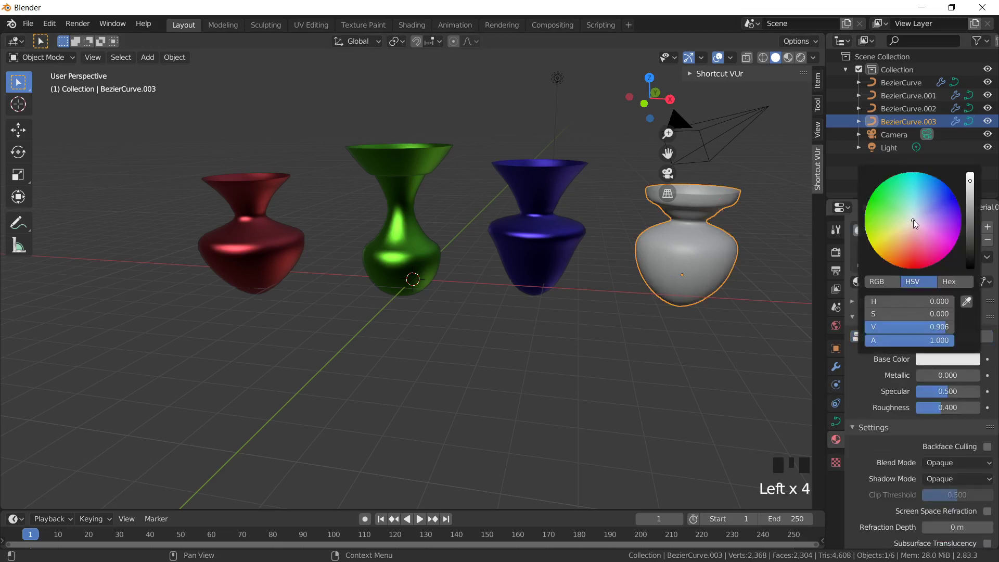
{"action": "left_click_drag", "start_coordinate": [914, 220], "coordinate": [877, 240]}
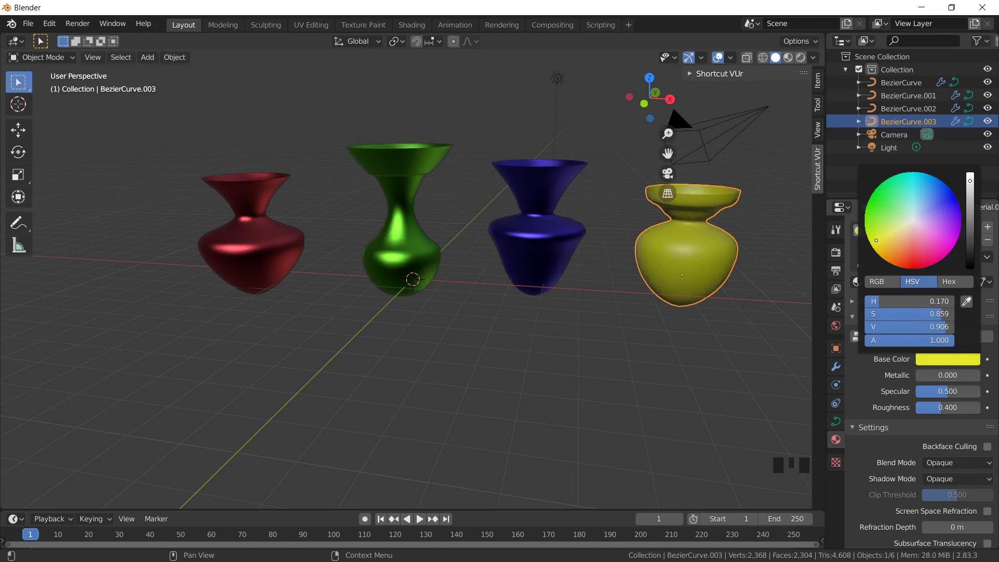
{"action": "left_click", "coordinate": [956, 373]}
{"action": "type", "text": "1"}
{"action": "key", "text": "Return"}
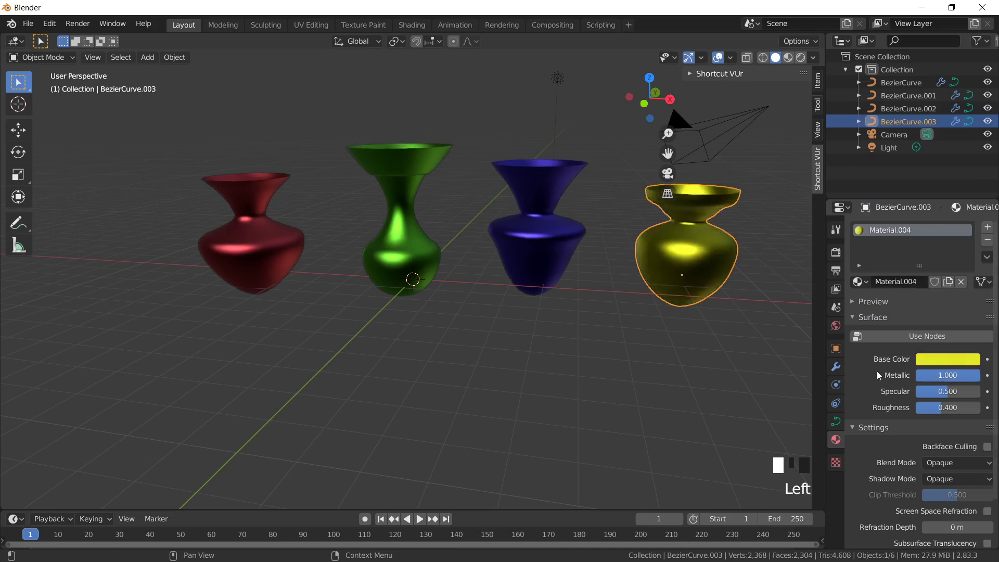
{"action": "mouse_move", "coordinate": [429, 229]}
{"action": "middle_mouse_down"}
{"action": "mouse_move", "coordinate": [423, 322]}
{"action": "mouse_move", "coordinate": [398, 318]}
{"action": "mouse_move", "coordinate": [434, 265]}
{"action": "mouse_move", "coordinate": [444, 222]}
{"action": "mouse_move", "coordinate": [419, 213]}
{"action": "middle_mouse_up"}
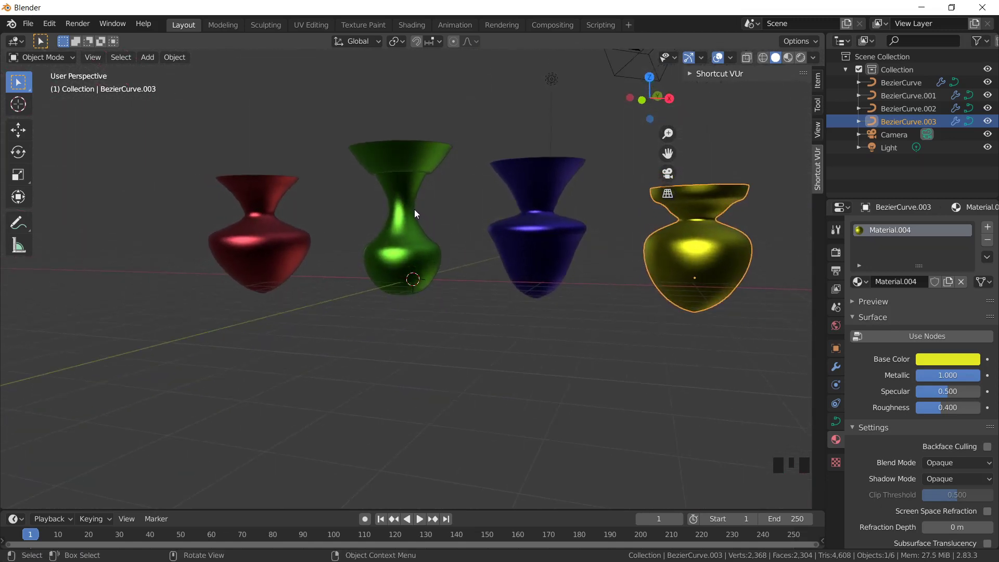
{"action": "mouse_move", "coordinate": [406, 280]}
{"action": "middle_mouse_down"}
{"action": "mouse_move", "coordinate": [436, 285]}
{"action": "mouse_move", "coordinate": [395, 289]}
{"action": "mouse_move", "coordinate": [390, 280]}
{"action": "mouse_move", "coordinate": [395, 295]}
{"action": "middle_mouse_up"}
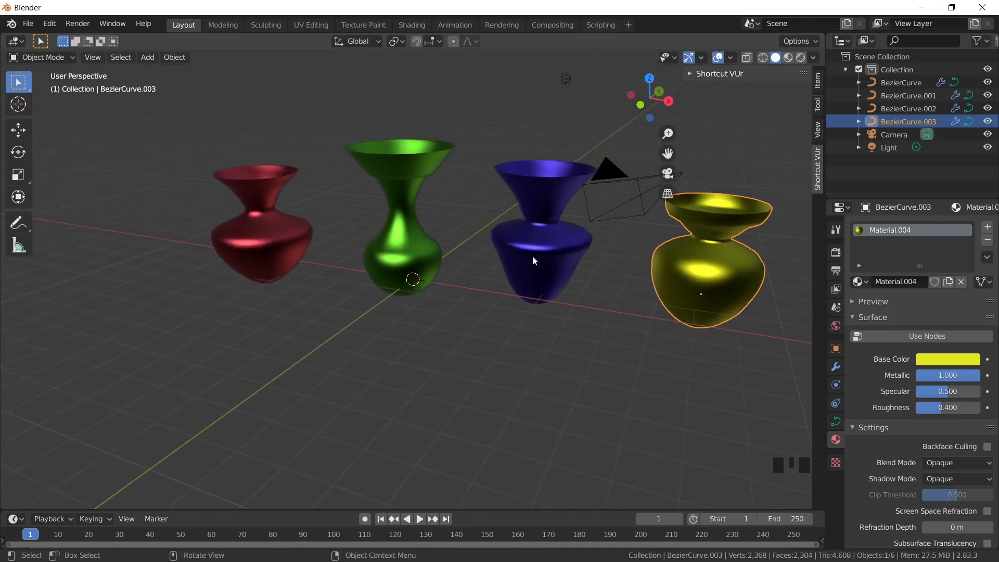